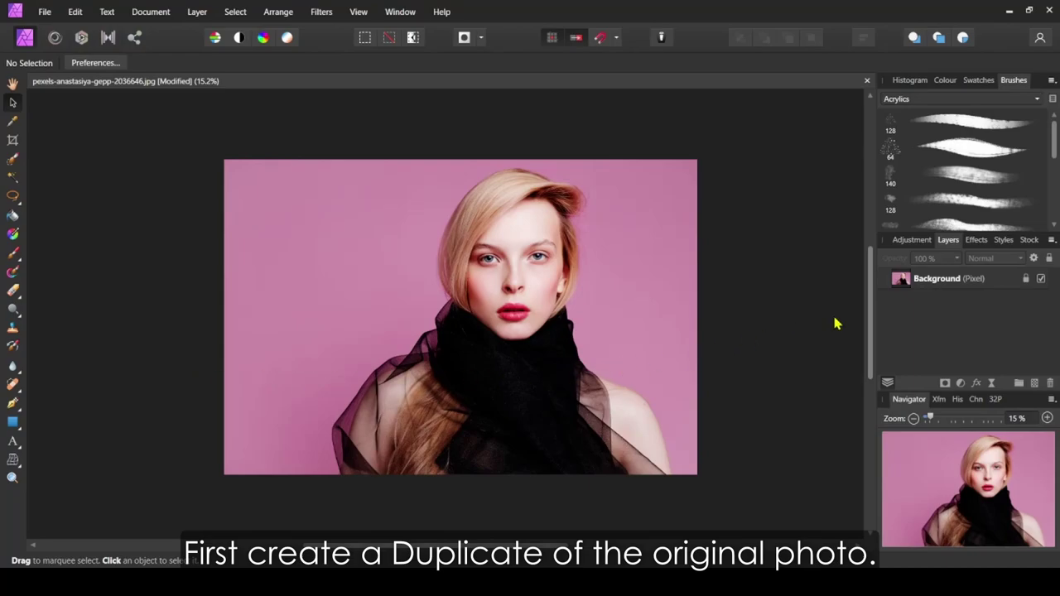
# Duplicate the Background photo layer, then duplicate the top copy again for three stacked Background layers.
pyautogui.click(966, 282)
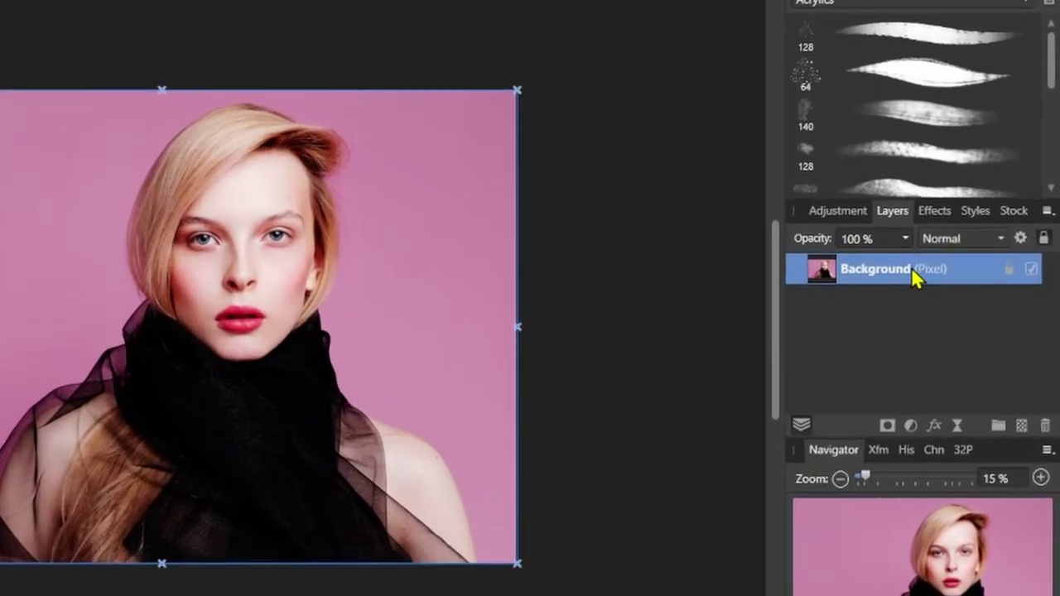
pyautogui.rightClick(962, 282)
pyautogui.click(841, 451)
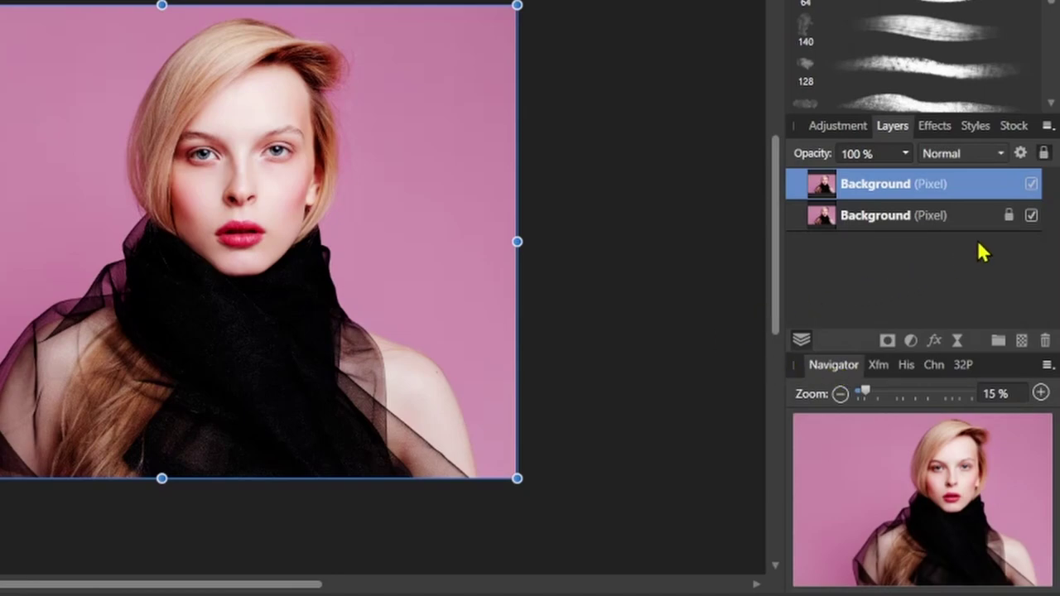
pyautogui.rightClick(826, 192)
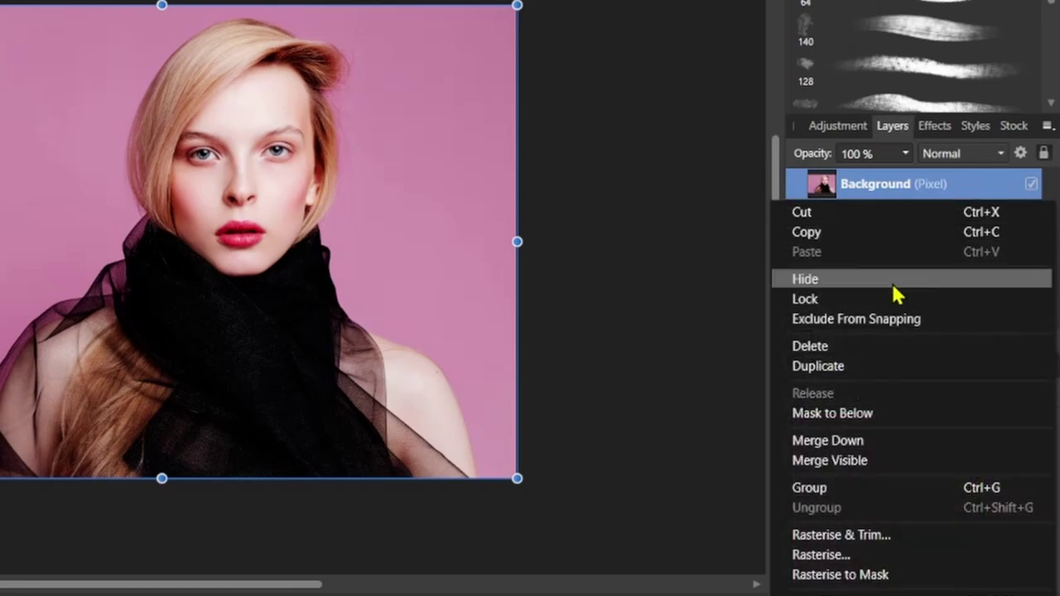
pyautogui.click(859, 369)
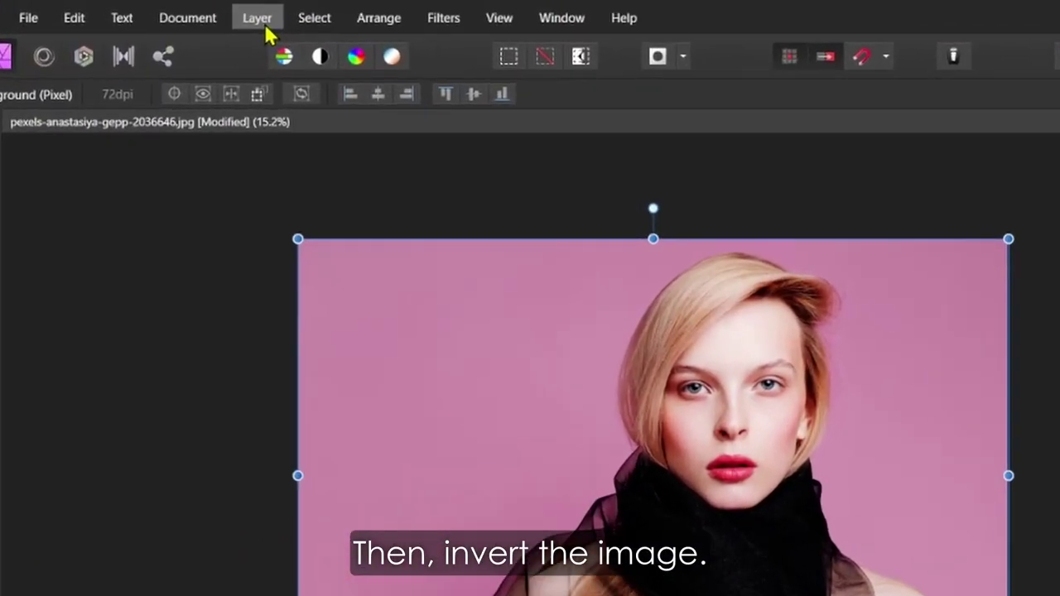
# Invert the top Background copy and set its blend mode to Colour Dodge.
pyautogui.click(257, 18)
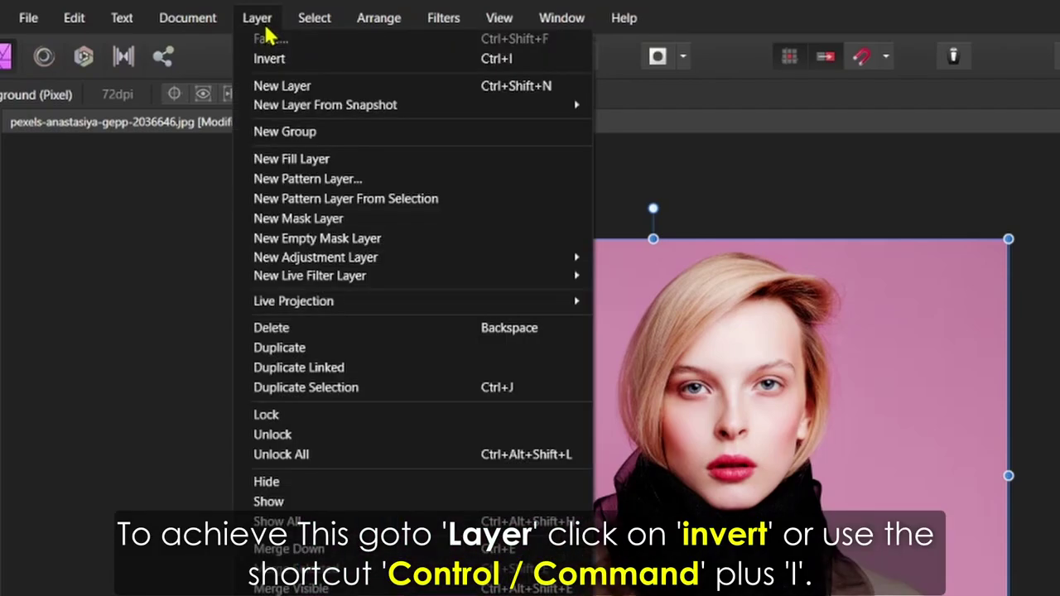
pyautogui.click(284, 70)
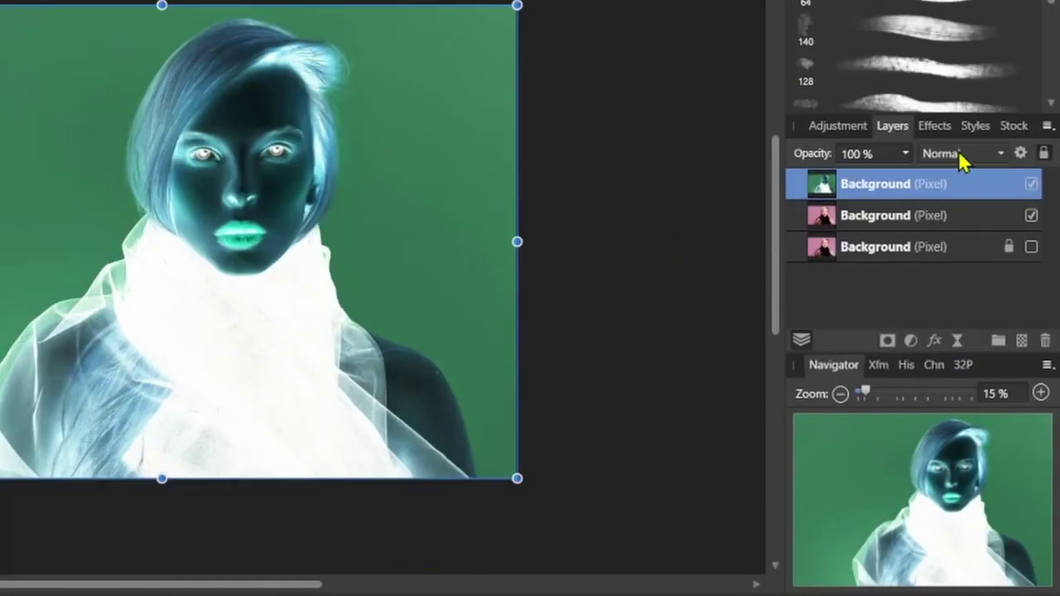
pyautogui.click(961, 241)
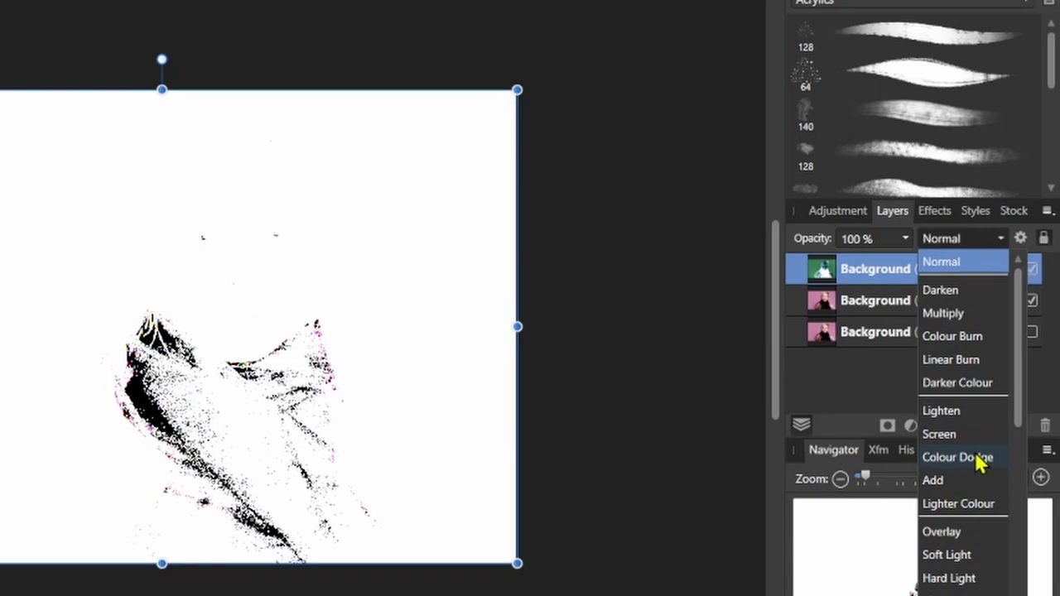
pyautogui.click(978, 464)
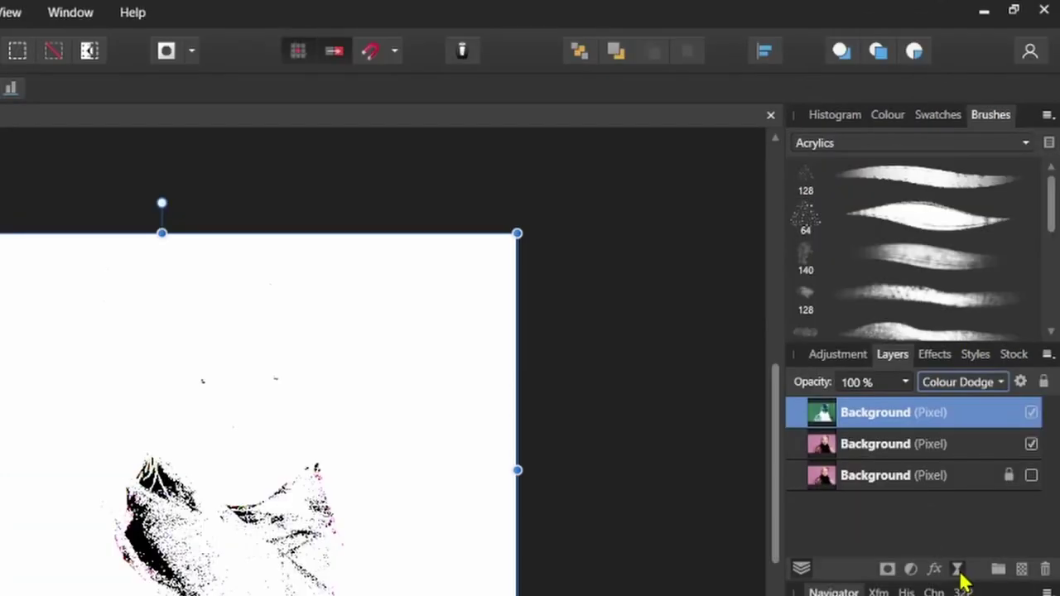
# Add a live Gaussian Blur with a 19.2 px radius to the inverted copy.
pyautogui.click(958, 341)
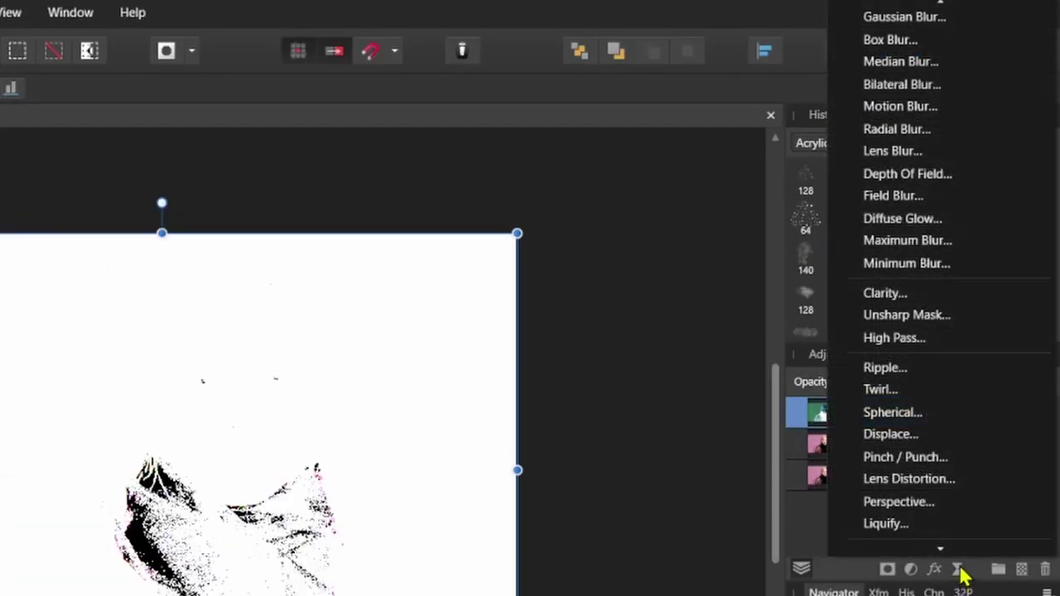
pyautogui.click(882, 18)
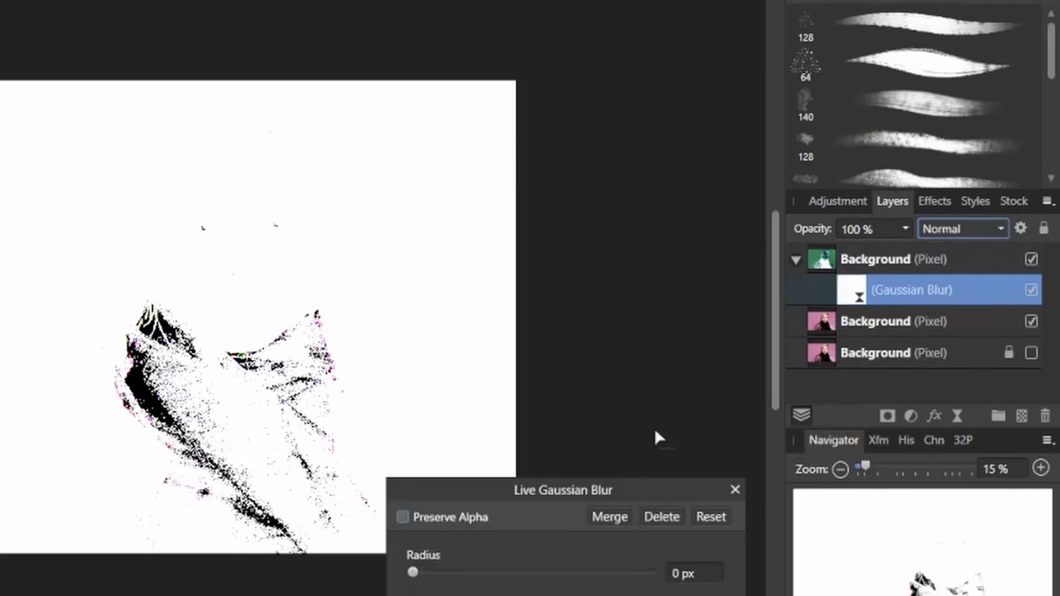
pyautogui.moveTo(412, 572); pyautogui.dragTo(566, 573)
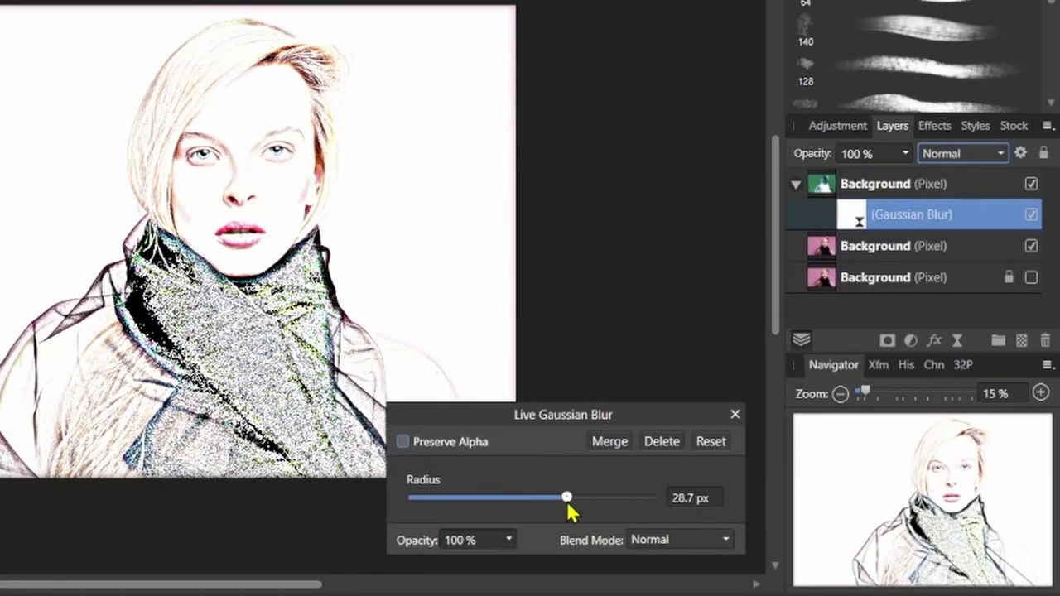
pyautogui.moveTo(568, 507)
pyautogui.mouseDown()
pyautogui.moveTo(548, 507)
pyautogui.moveTo(591, 507)
pyautogui.moveTo(528, 507)
pyautogui.moveTo(543, 507)
pyautogui.mouseUp()
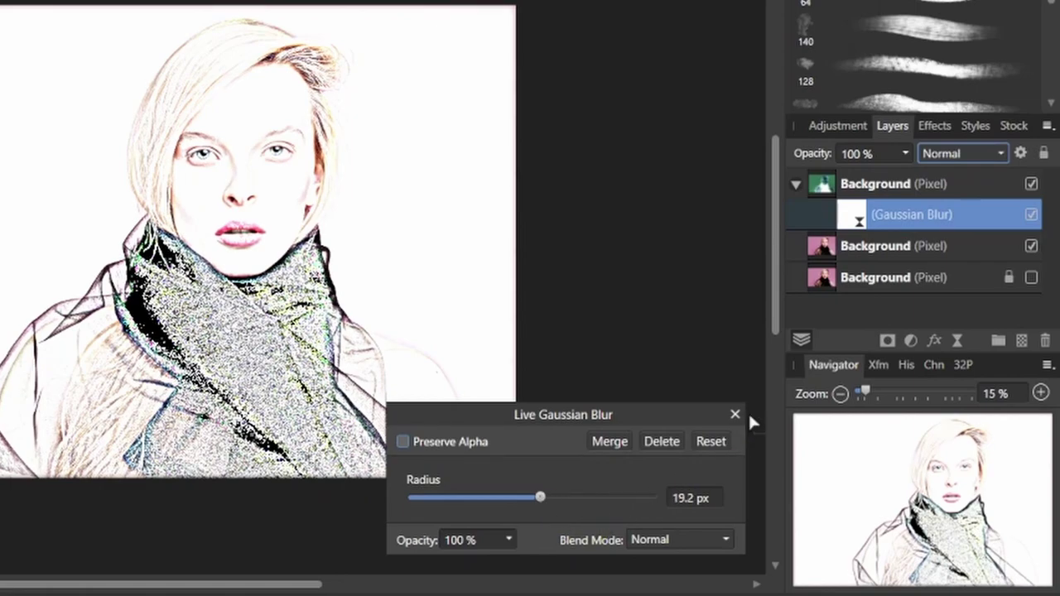
pyautogui.click(735, 414)
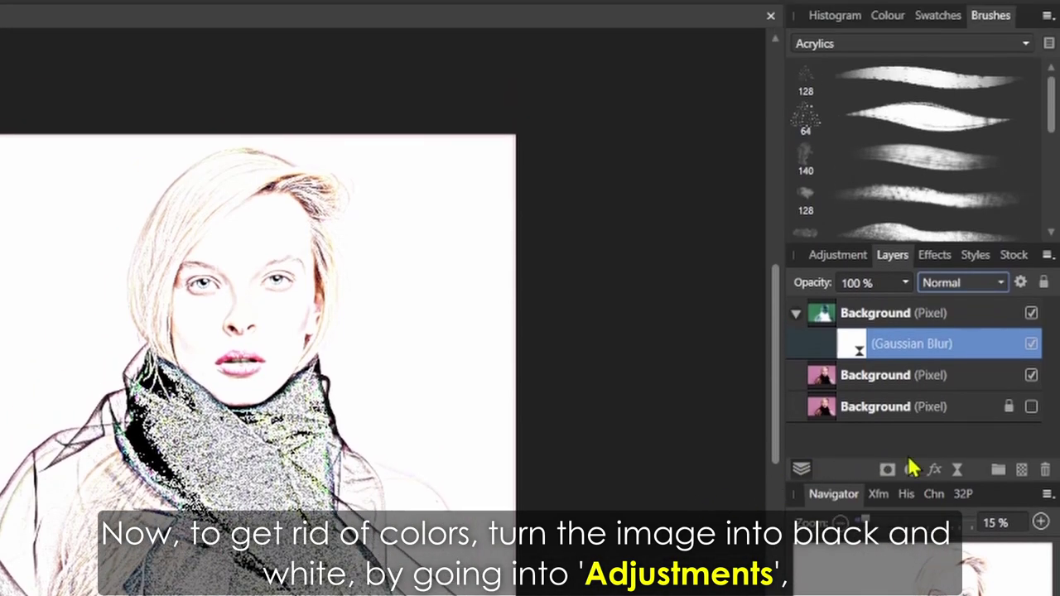
# Add a Black & White adjustment: Red 0%, Yellow 0%, Green 100%, Cyan 47%, Blue 63%, Magenta 26%.
pyautogui.click(912, 471)
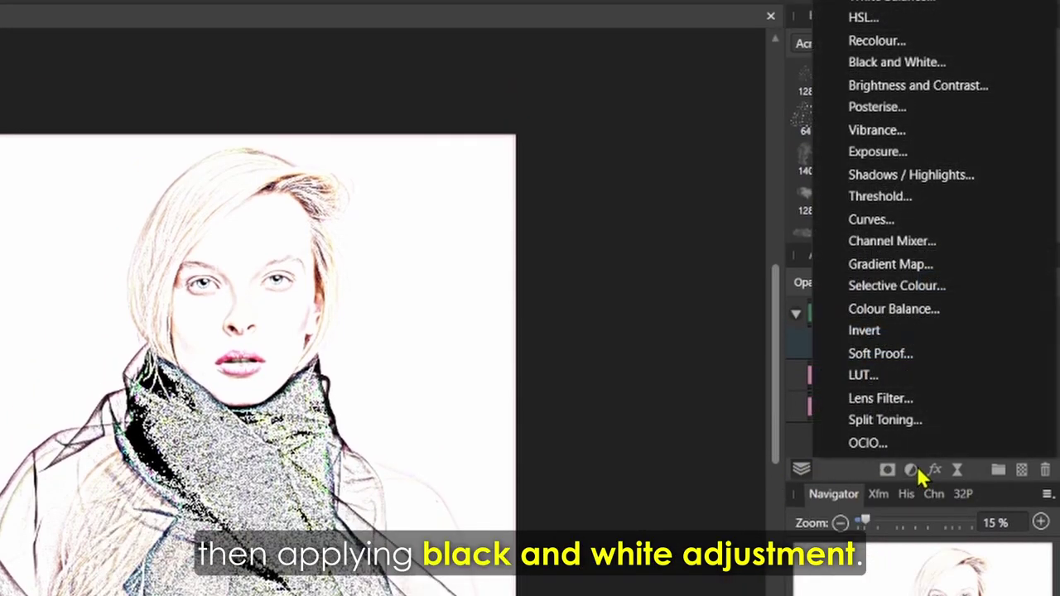
pyautogui.click(918, 64)
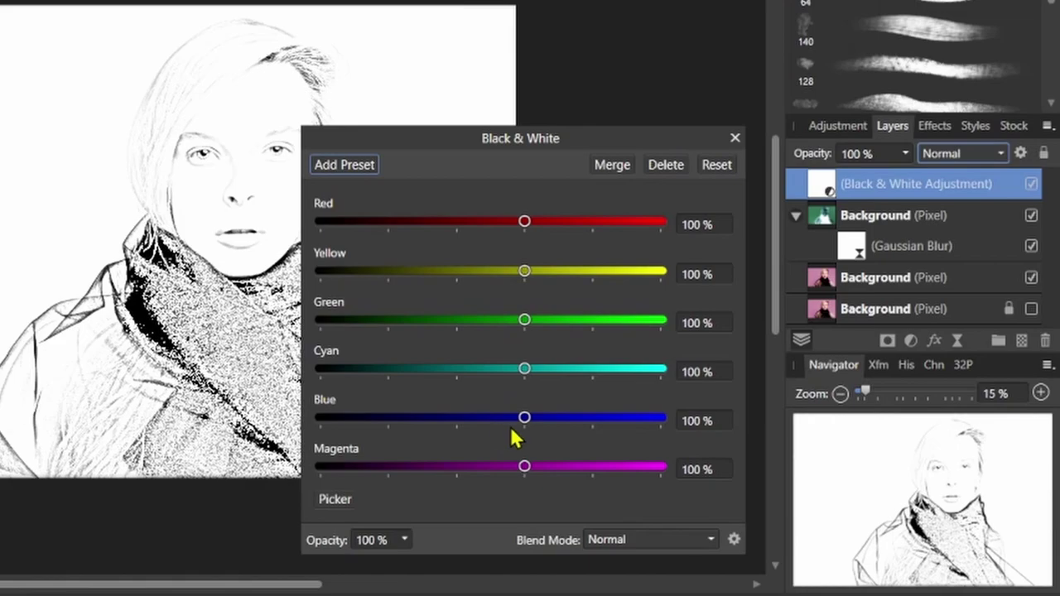
pyautogui.moveTo(527, 422)
pyautogui.mouseDown()
pyautogui.moveTo(440, 424)
pyautogui.moveTo(472, 424)
pyautogui.moveTo(460, 423)
pyautogui.mouseUp()
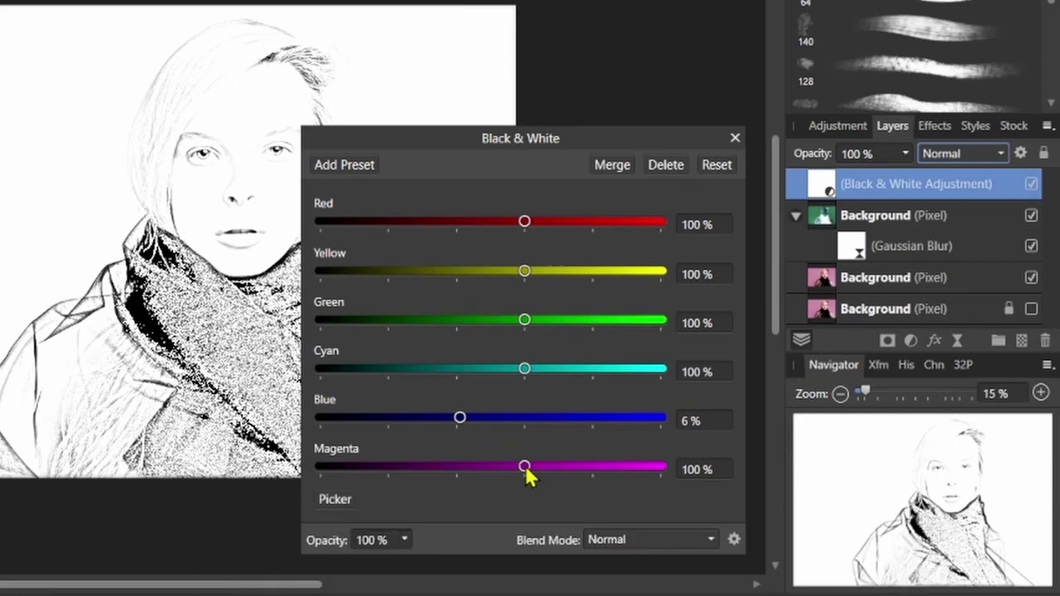
pyautogui.moveTo(526, 467); pyautogui.dragTo(397, 468)
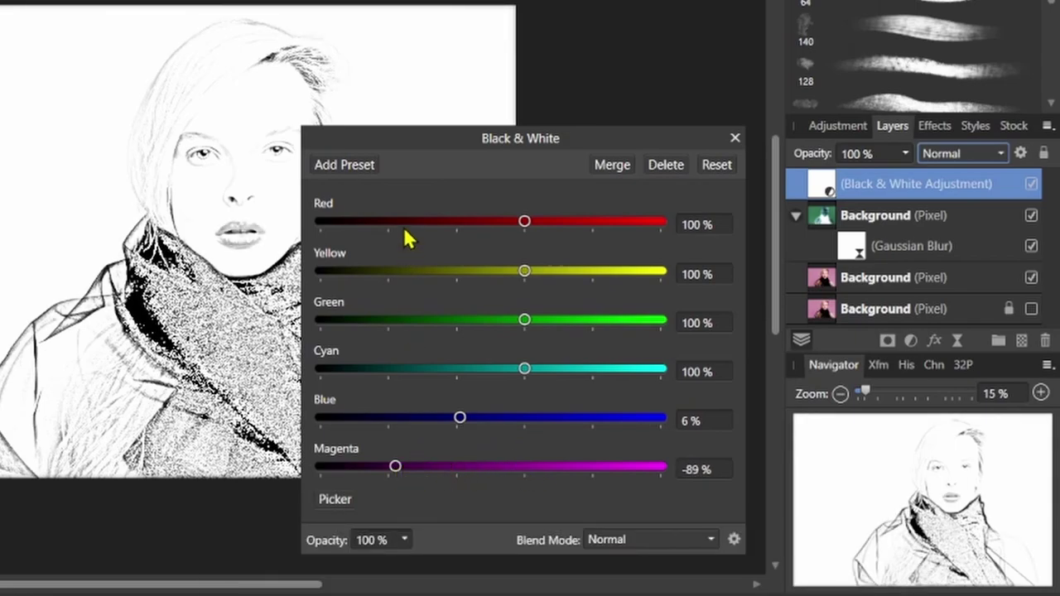
pyautogui.moveTo(525, 221)
pyautogui.mouseDown()
pyautogui.moveTo(575, 232)
pyautogui.moveTo(430, 237)
pyautogui.moveTo(473, 244)
pyautogui.moveTo(422, 229)
pyautogui.moveTo(462, 232)
pyautogui.mouseUp()
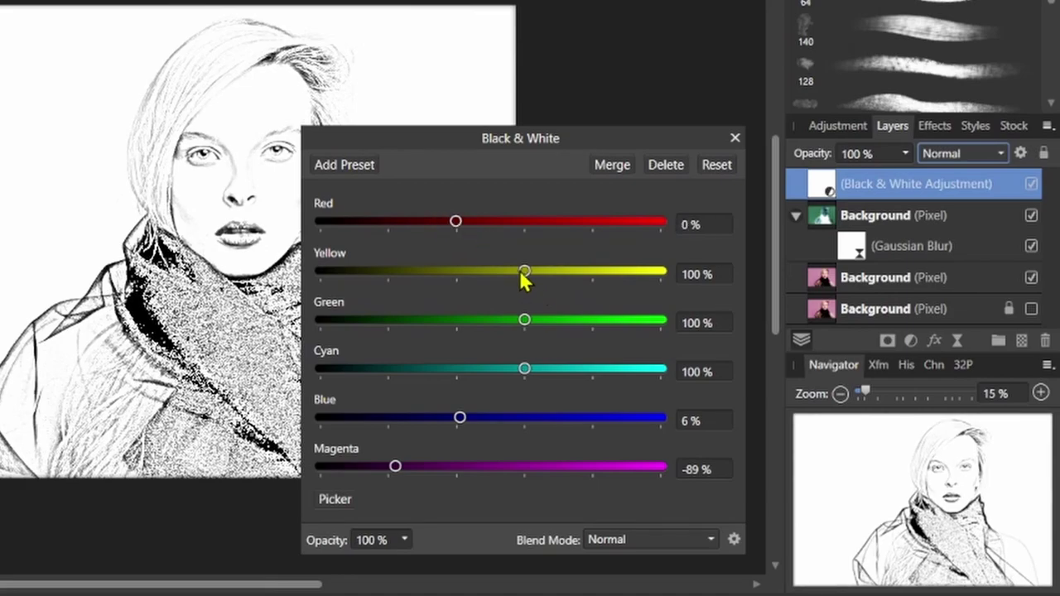
pyautogui.moveTo(524, 274); pyautogui.dragTo(456, 277)
pyautogui.moveTo(525, 323)
pyautogui.mouseDown()
pyautogui.moveTo(598, 327)
pyautogui.moveTo(525, 324)
pyautogui.mouseUp()
pyautogui.moveTo(530, 374)
pyautogui.mouseDown()
pyautogui.moveTo(539, 378)
pyautogui.moveTo(482, 379)
pyautogui.mouseUp()
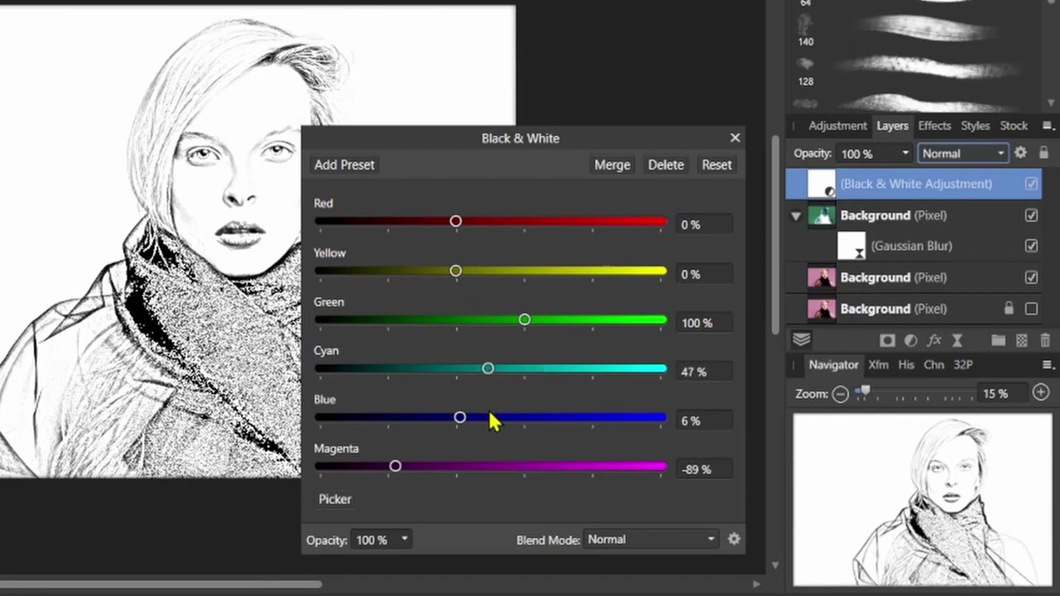
pyautogui.moveTo(491, 420)
pyautogui.mouseDown()
pyautogui.moveTo(458, 424)
pyautogui.moveTo(502, 424)
pyautogui.mouseUp()
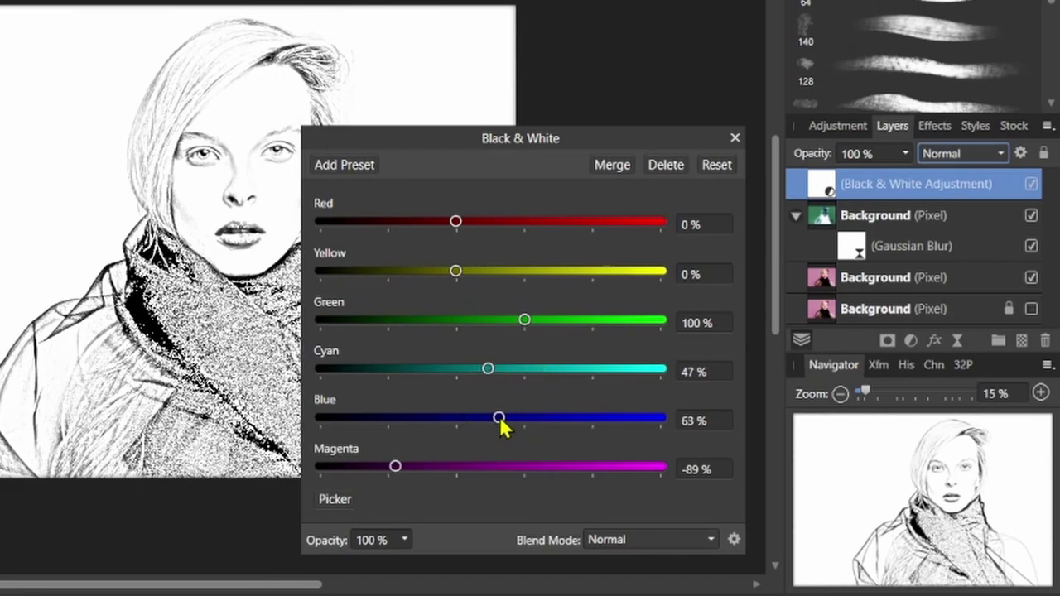
pyautogui.moveTo(396, 467); pyautogui.dragTo(474, 469)
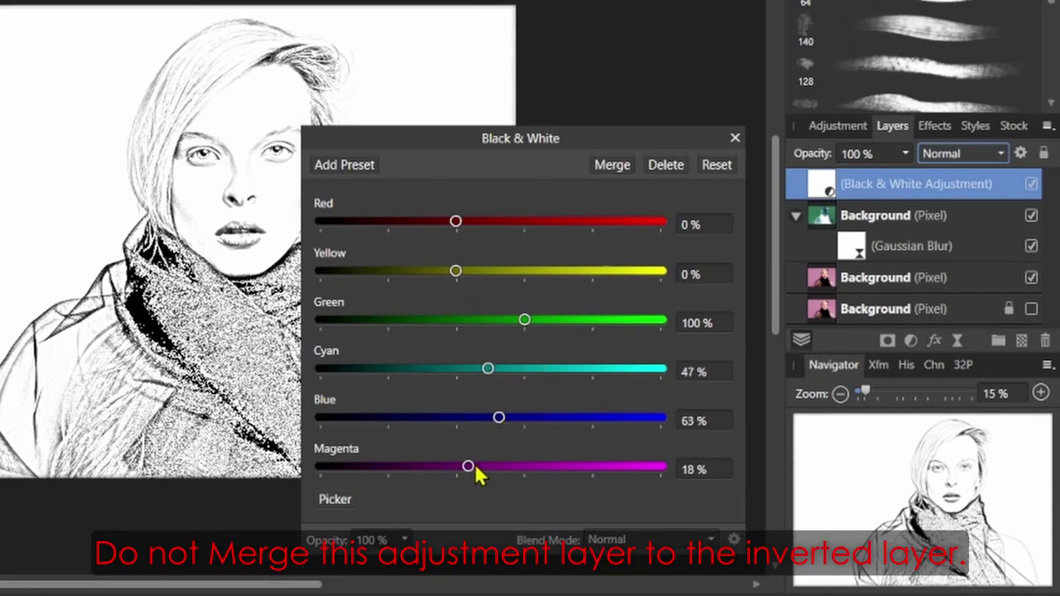
pyautogui.click(735, 138)
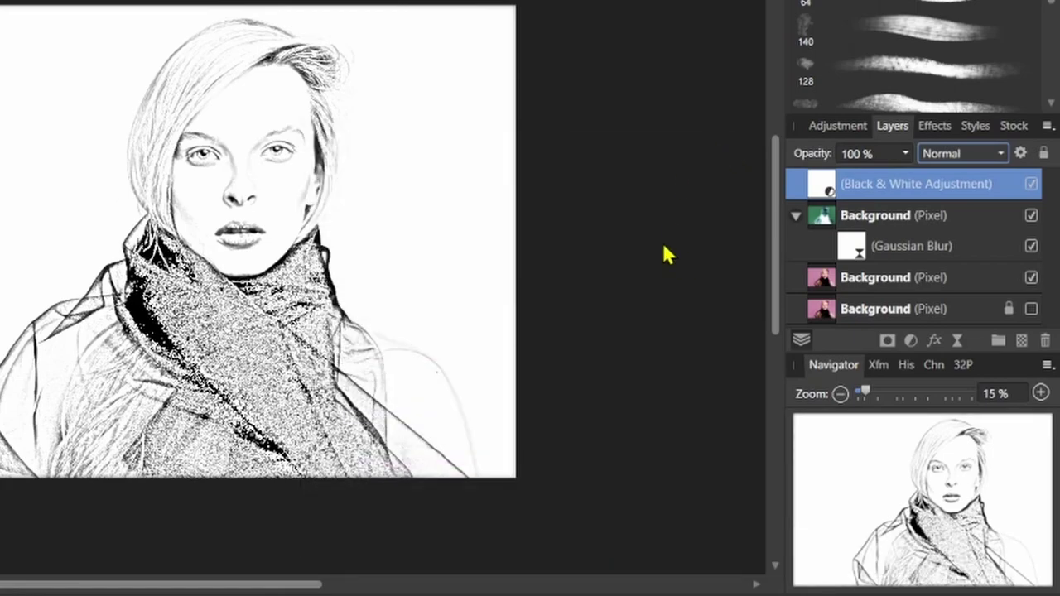
# Merge visible into a new pixel layer, then hide the Black & White, Gaussian Blur and Background layers.
pyautogui.rightClick(858, 195)
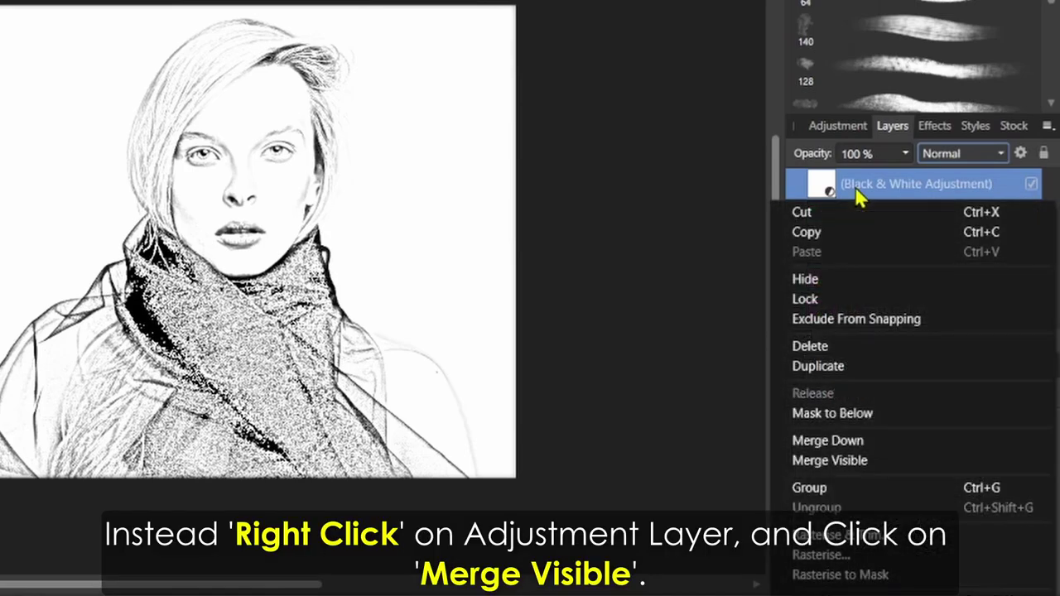
pyautogui.click(806, 469)
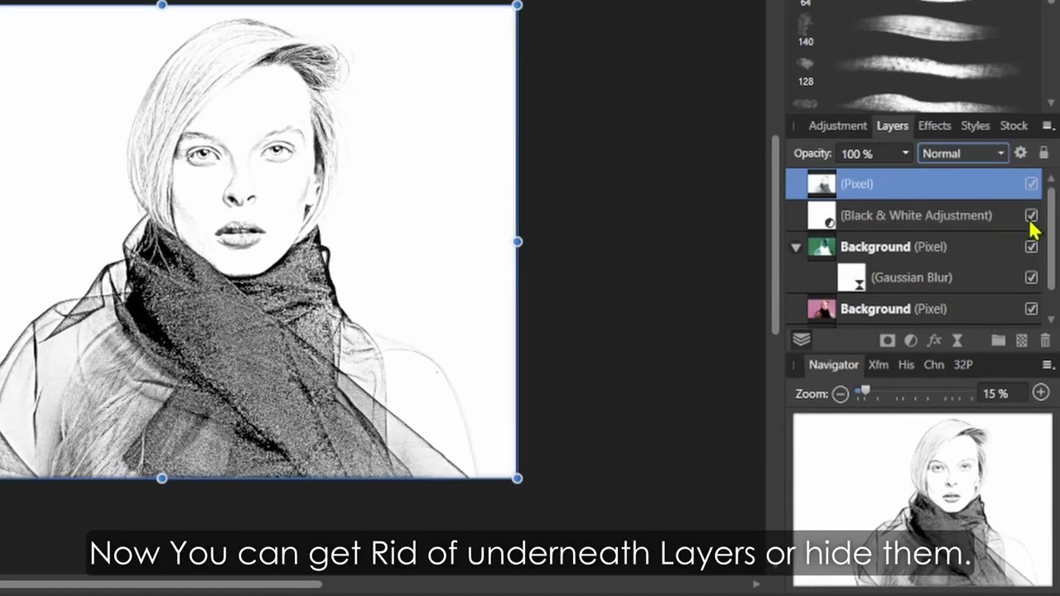
pyautogui.click(1031, 217)
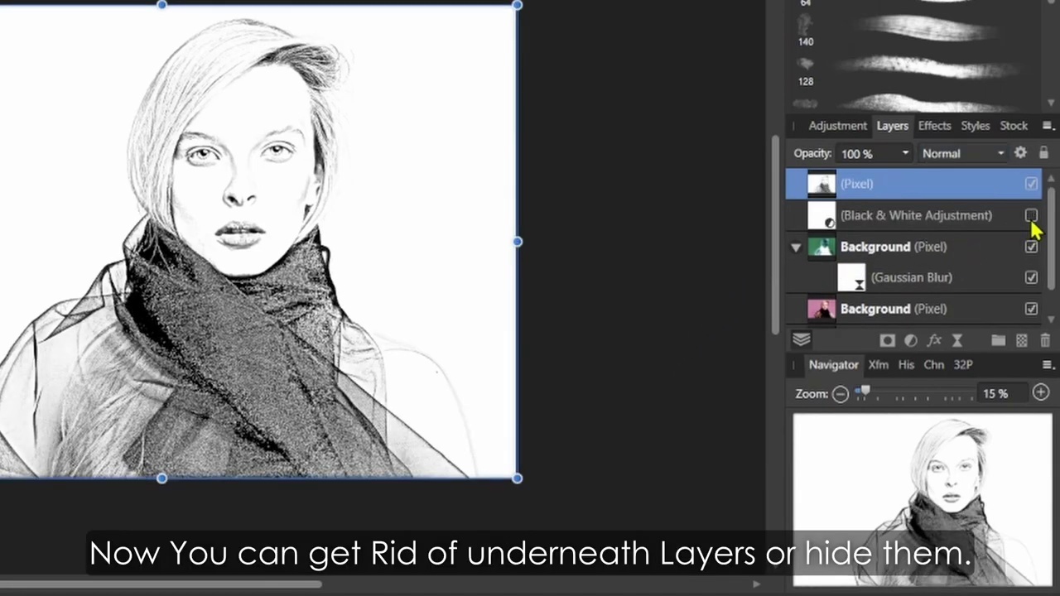
pyautogui.click(1031, 278)
pyautogui.scroll(-1, 989, 260)
pyautogui.click(1031, 278)
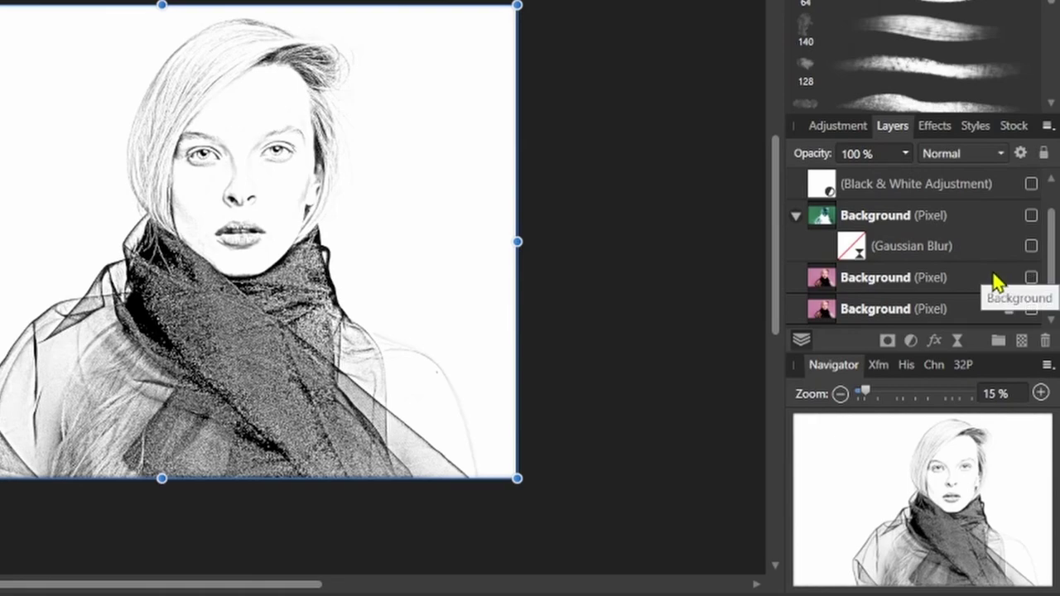
pyautogui.scroll(1, 970, 260)
# Rename the merged top pixel layer to 'Sketch'.
pyautogui.doubleClick(885, 184)
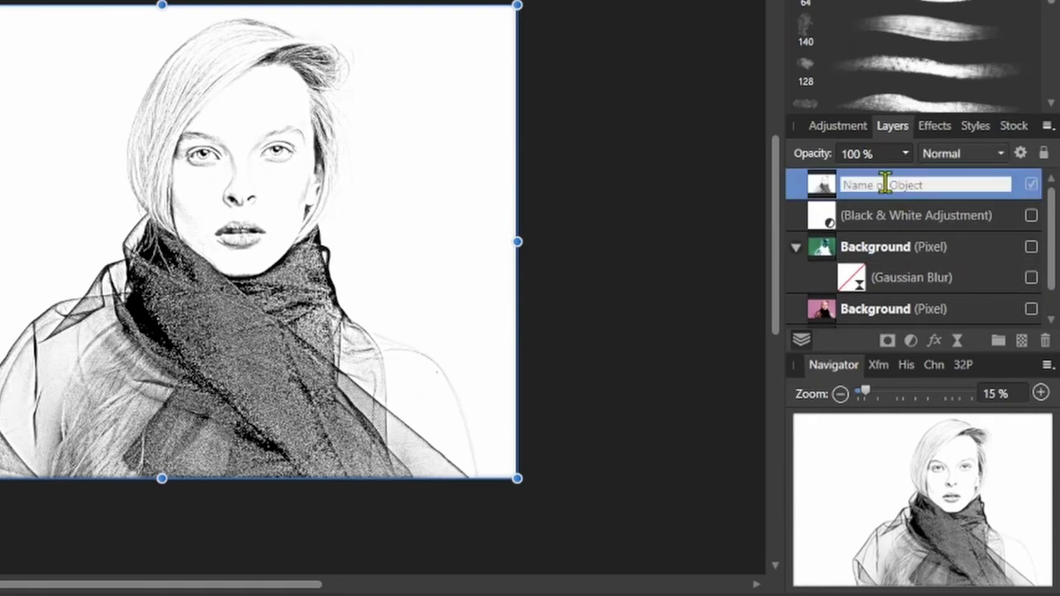
pyautogui.write('Sketch')
pyautogui.press('Return')
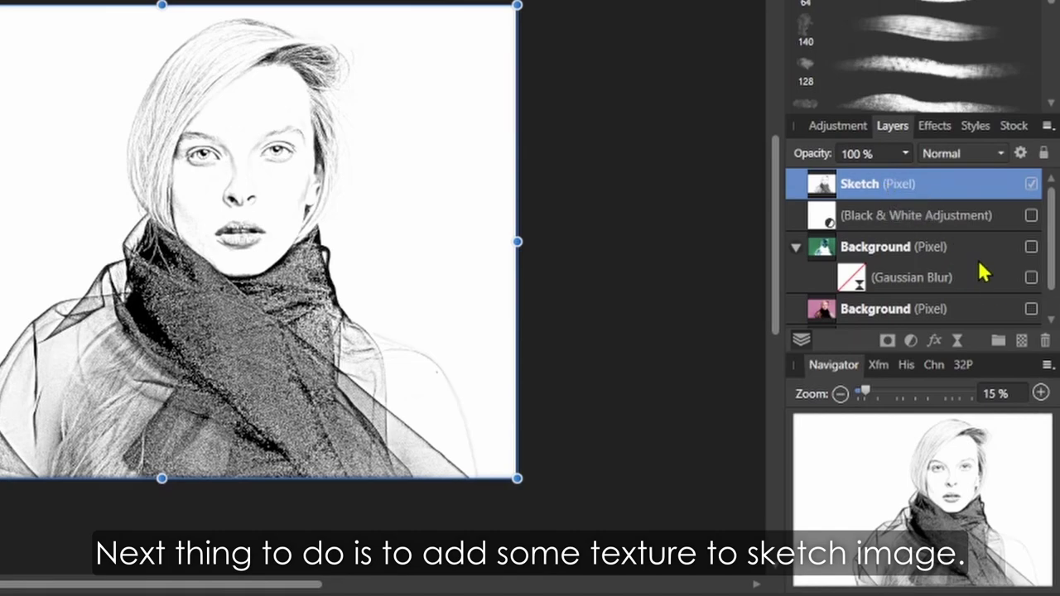
# Duplicate the Sketch layer and apply monochromatic Gaussian noise at about 68% intensity to the copy.
pyautogui.rightClick(934, 188)
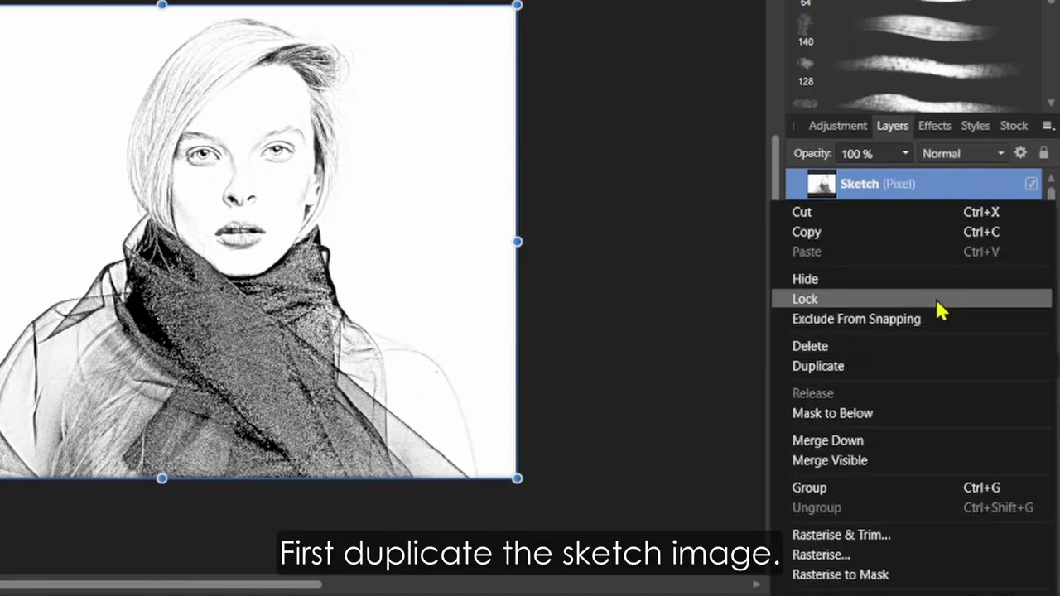
pyautogui.click(901, 366)
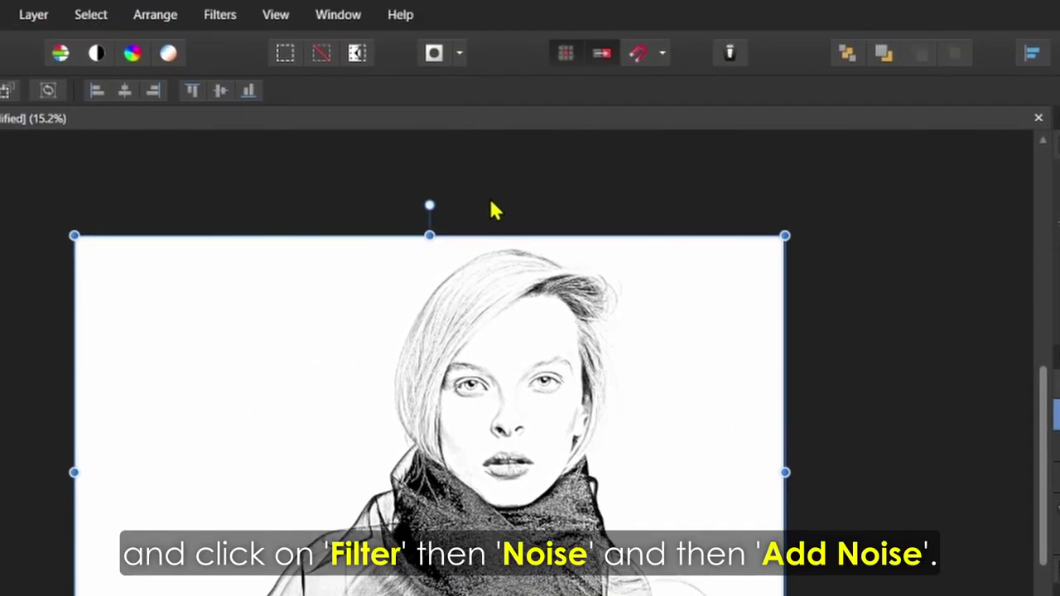
pyautogui.click(223, 17)
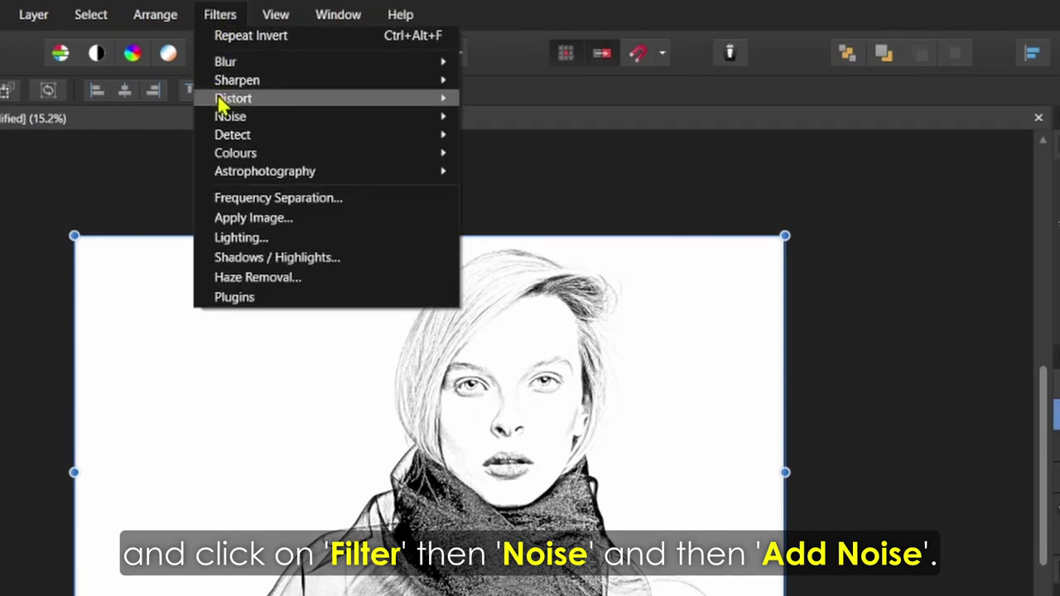
pyautogui.moveTo(390, 125)
pyautogui.click(511, 137)
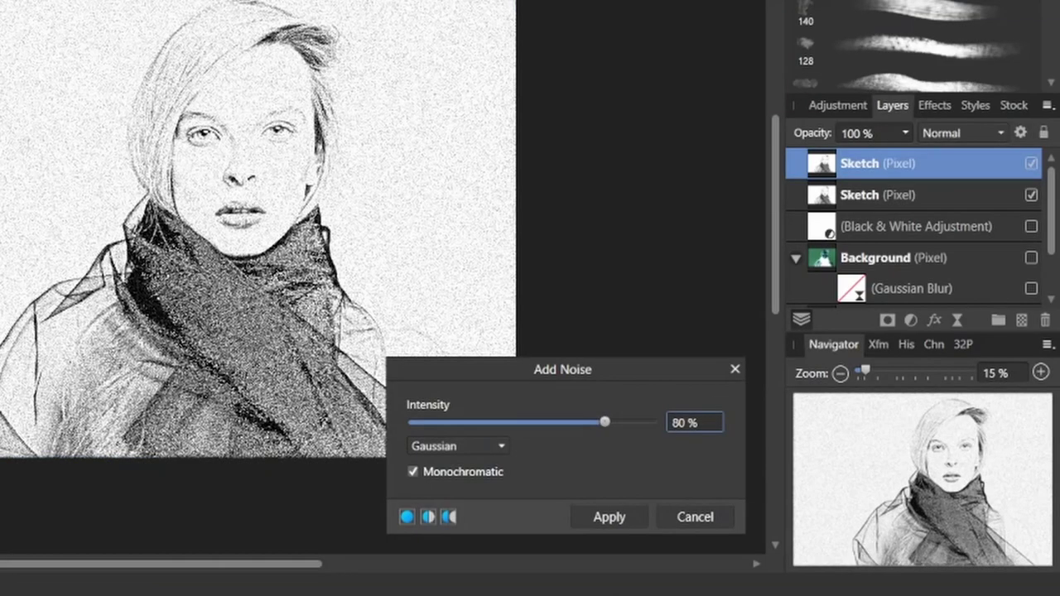
pyautogui.moveTo(603, 423)
pyautogui.mouseDown()
pyautogui.moveTo(348, 414)
pyautogui.moveTo(591, 423)
pyautogui.mouseUp()
pyautogui.click(448, 517)
pyautogui.click(632, 515)
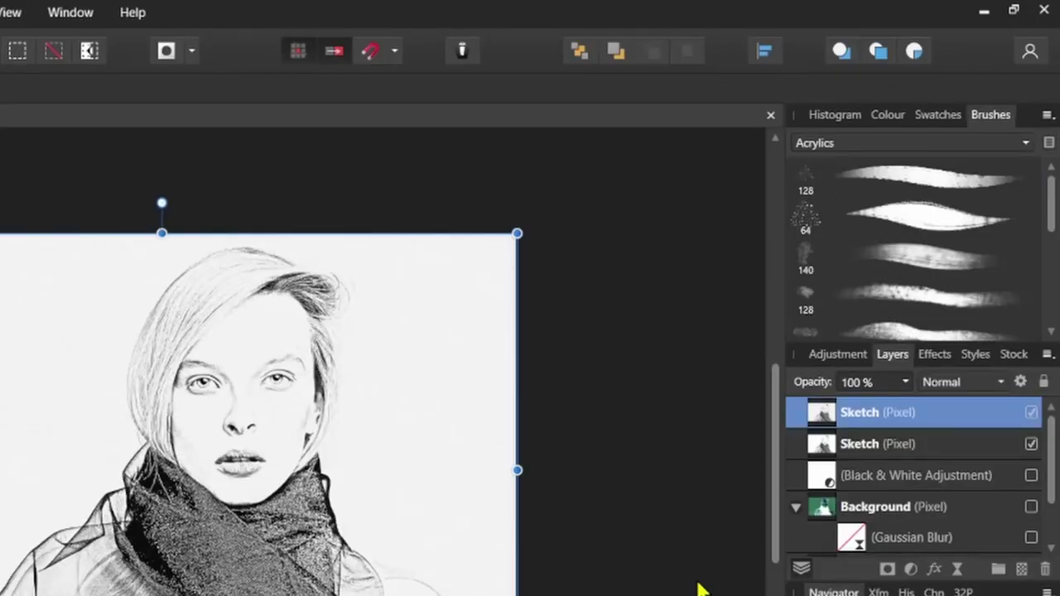
# Add a live Motion Blur of 8.6 px at 315° to the top Sketch copy.
pyautogui.click(960, 572)
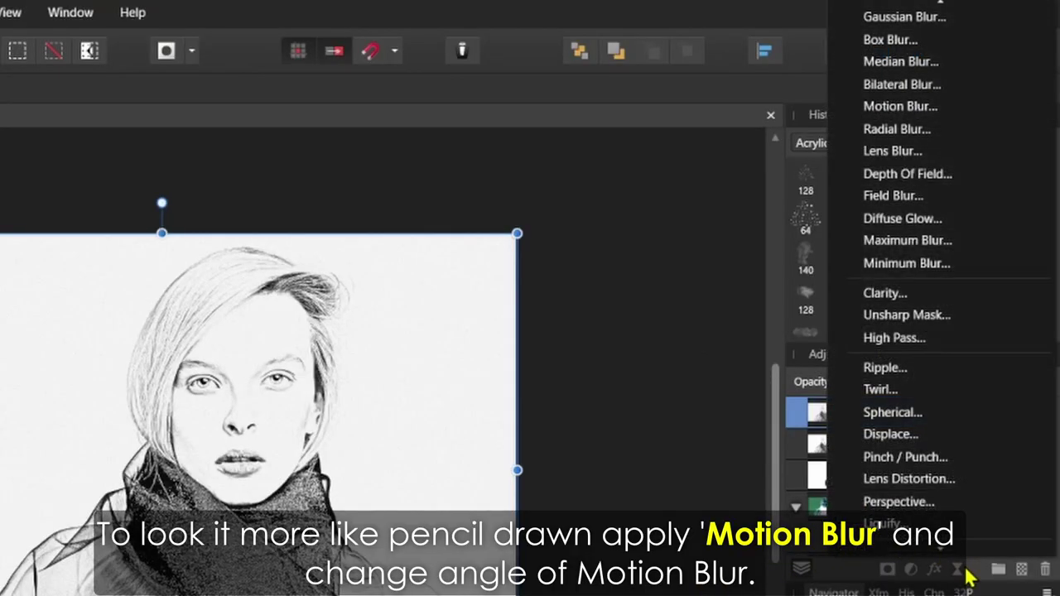
pyautogui.click(909, 91)
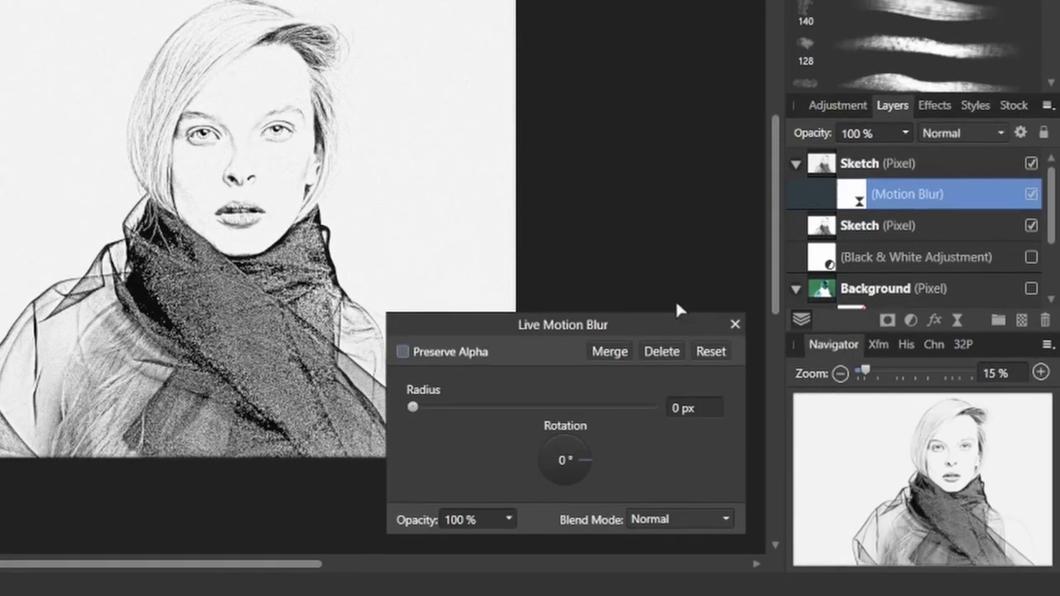
pyautogui.moveTo(554, 466); pyautogui.dragTo(582, 490)
pyautogui.click(543, 475)
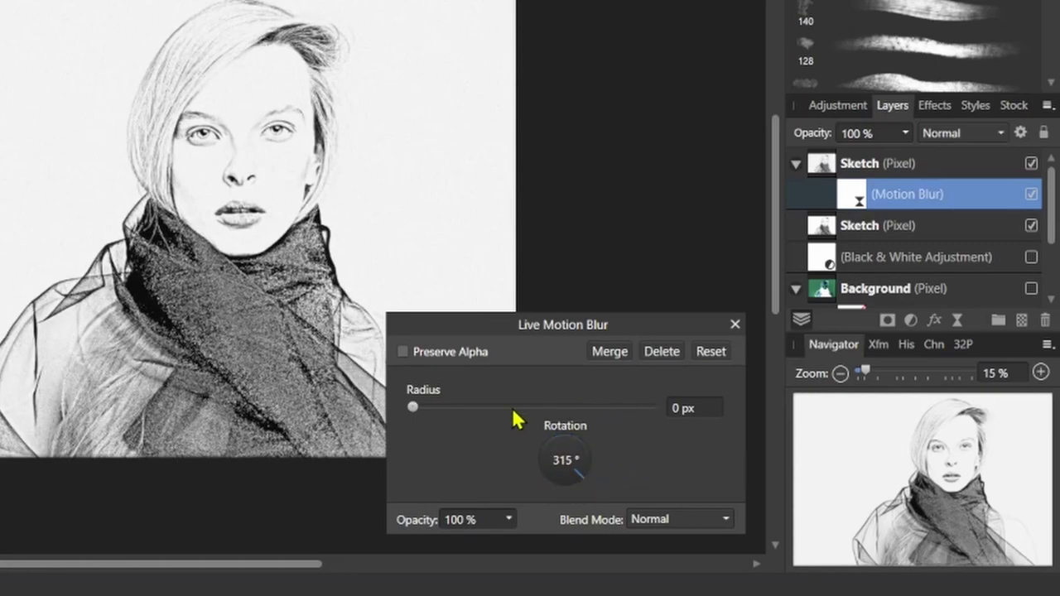
pyautogui.moveTo(469, 414); pyautogui.dragTo(508, 419)
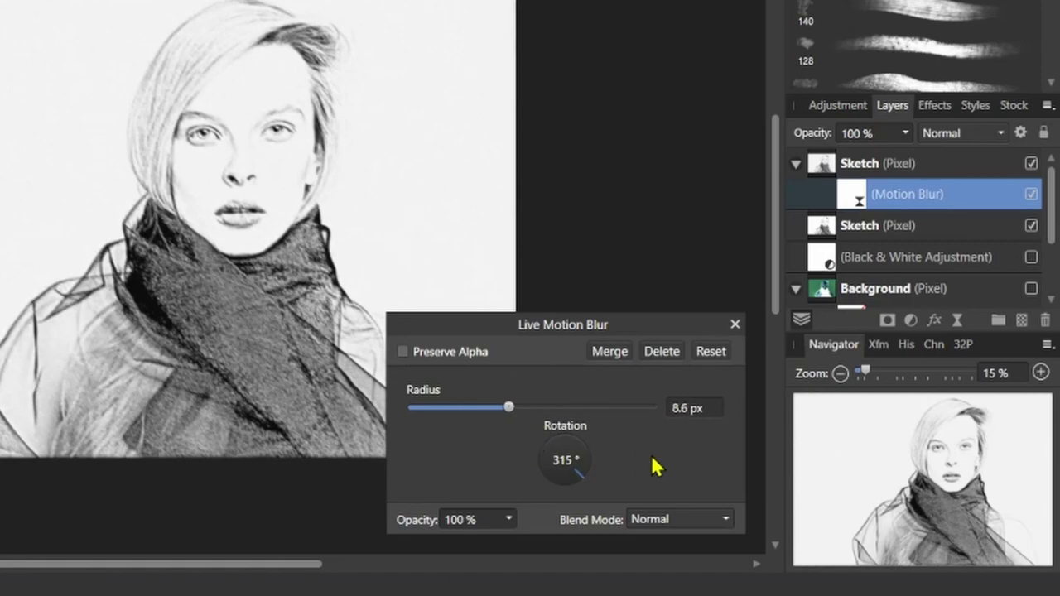
pyautogui.click(735, 325)
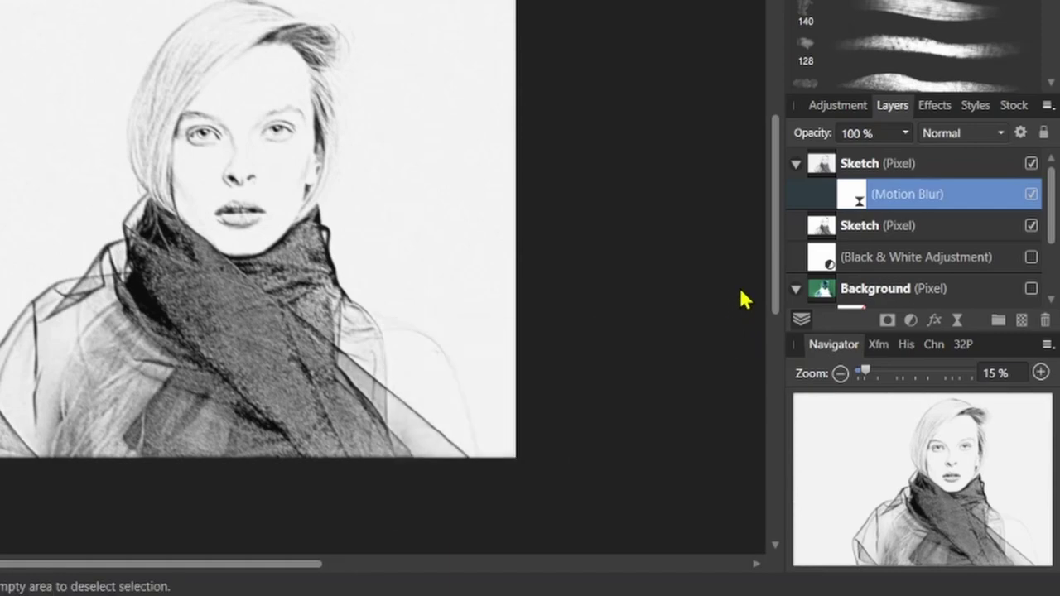
# Apply a Clarity sharpen at 46% strength to the top Sketch layer.
pyautogui.click(909, 168)
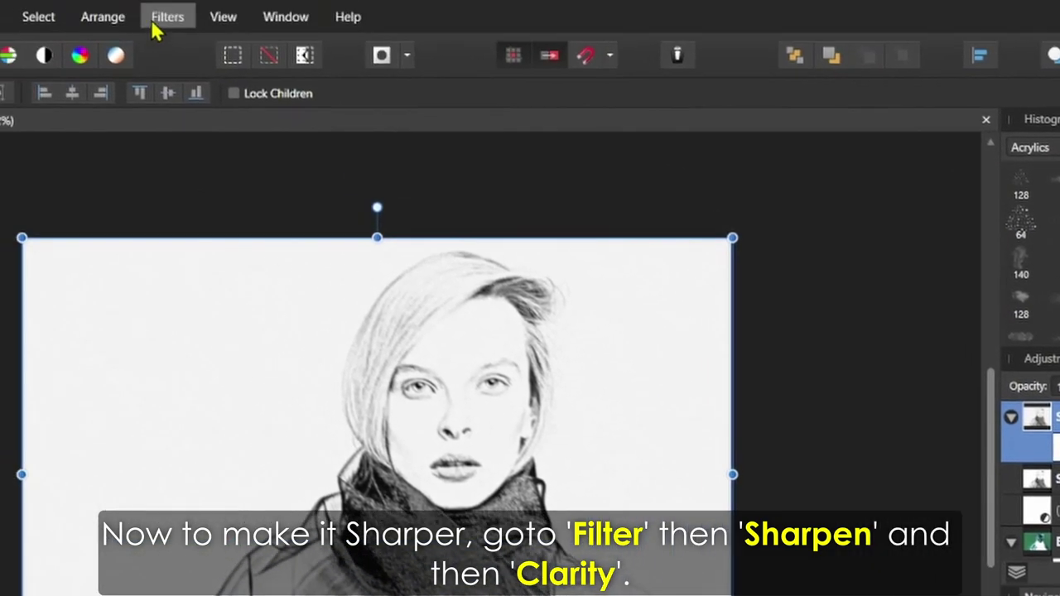
pyautogui.click(161, 20)
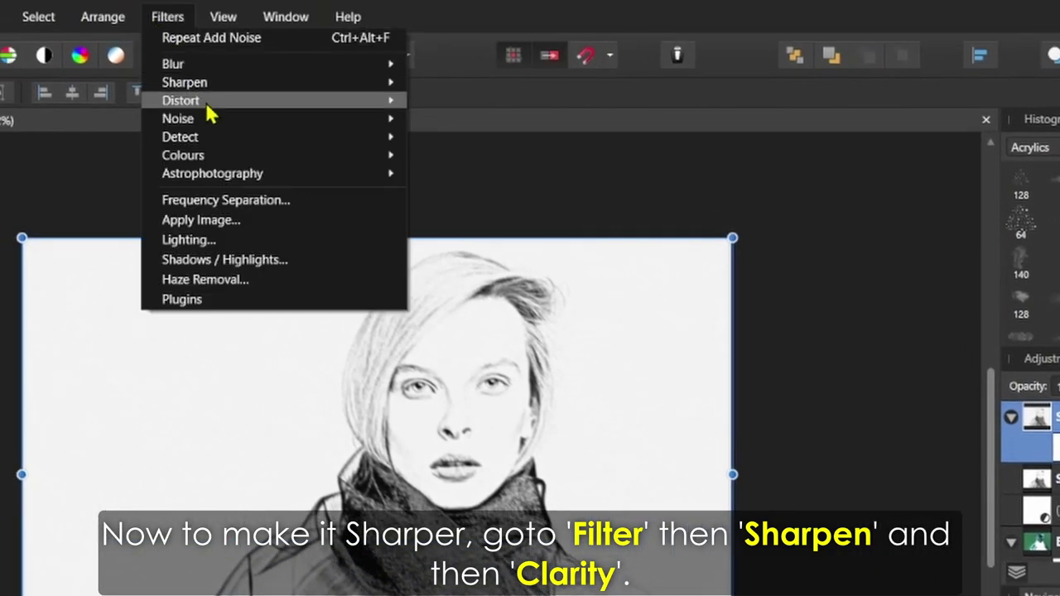
pyautogui.moveTo(335, 83)
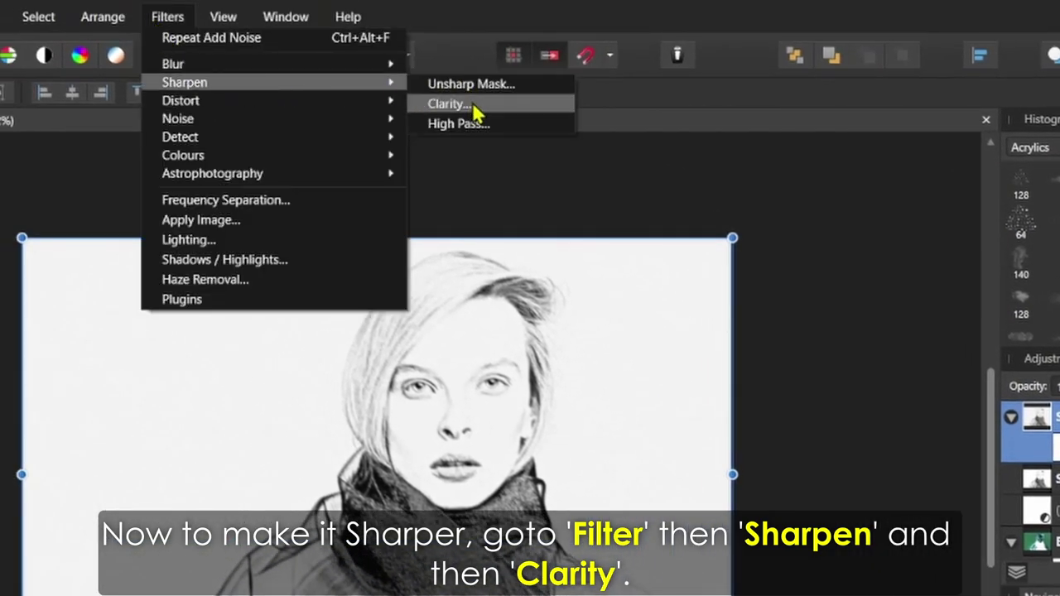
pyautogui.click(451, 103)
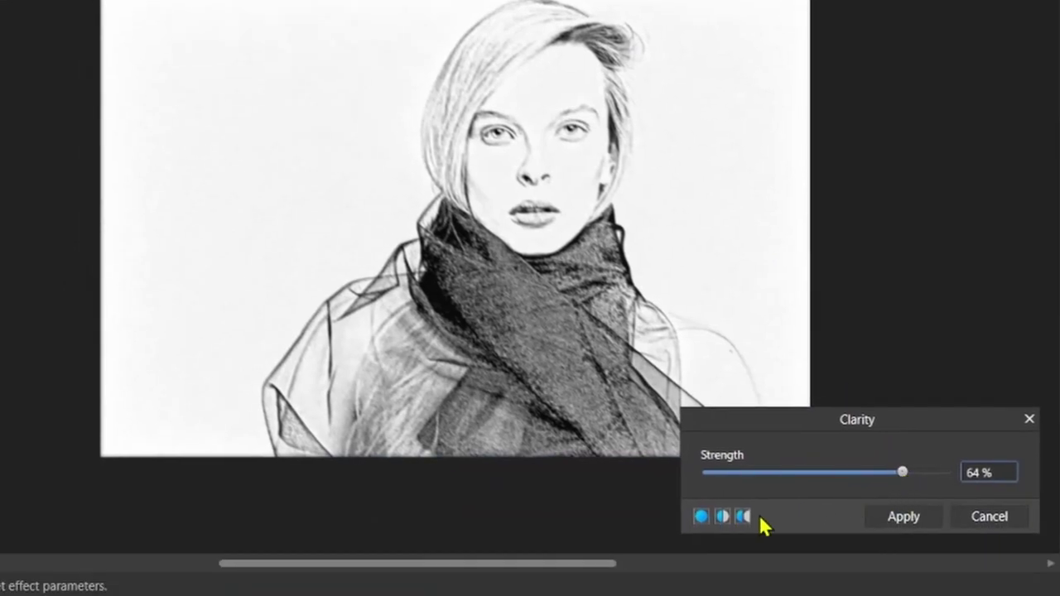
pyautogui.click(741, 516)
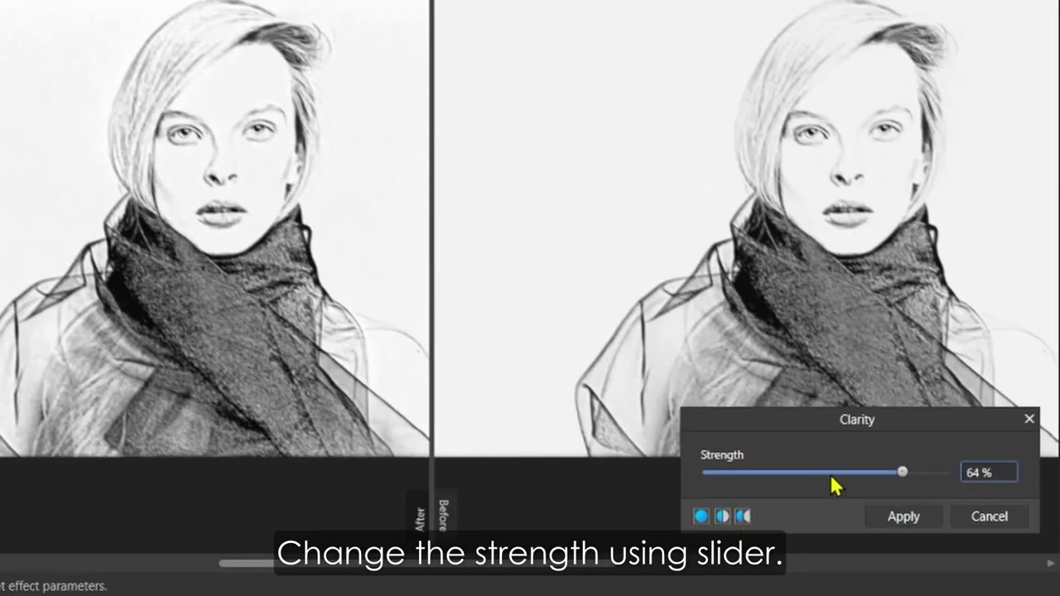
pyautogui.moveTo(835, 474); pyautogui.dragTo(884, 474)
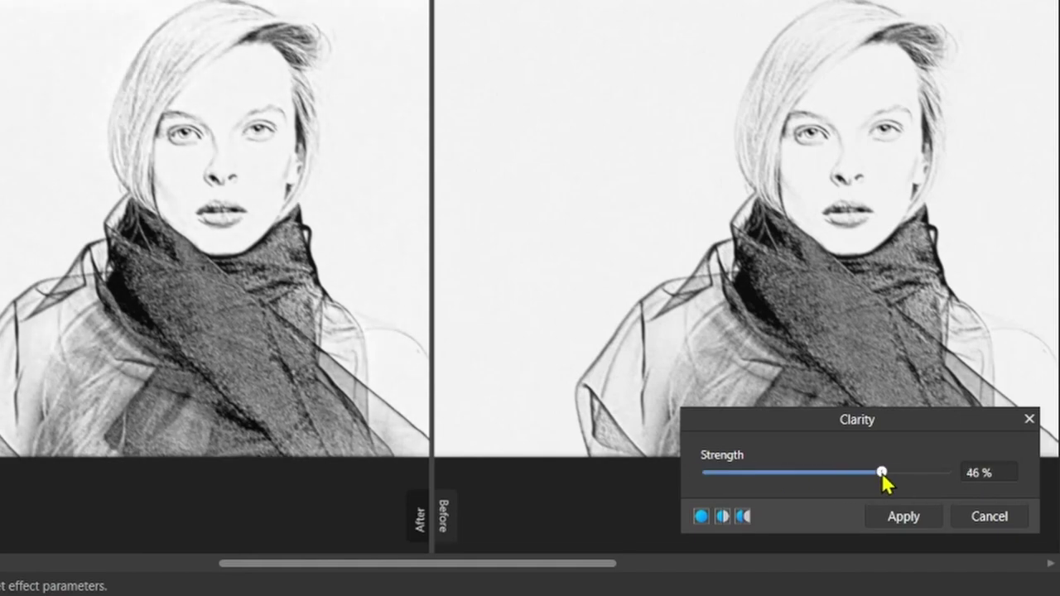
pyautogui.click(909, 525)
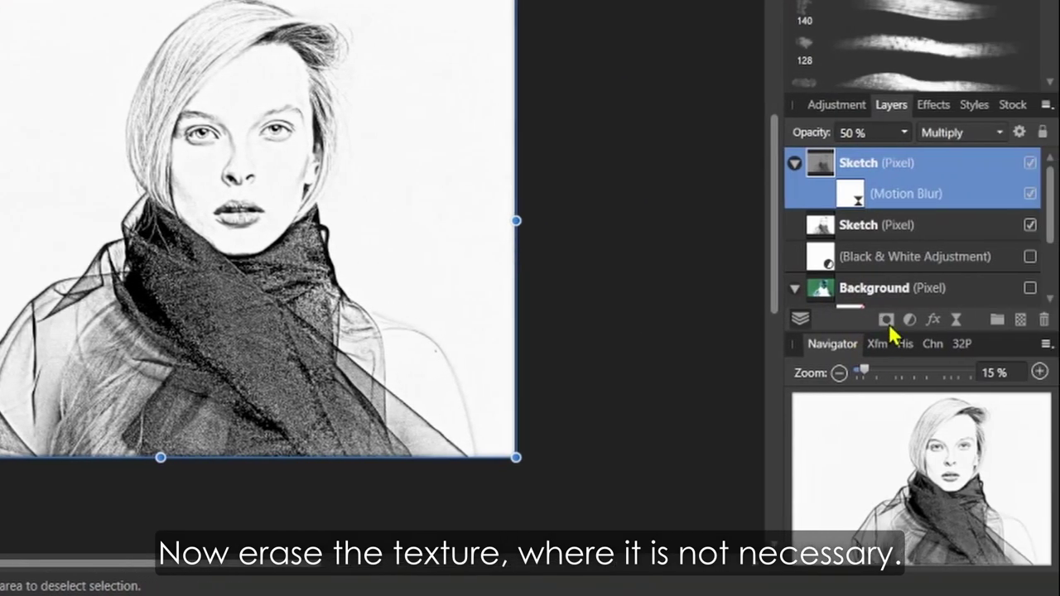
# Add a layer mask to the top Sketch copy and pick the Basic brushes.
pyautogui.click(886, 320)
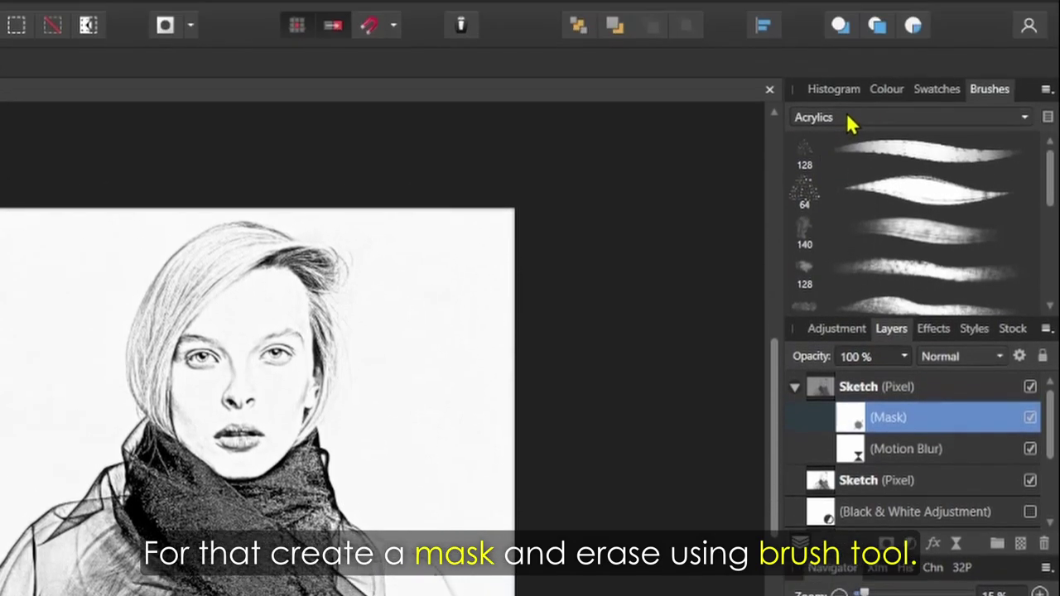
pyautogui.click(849, 147)
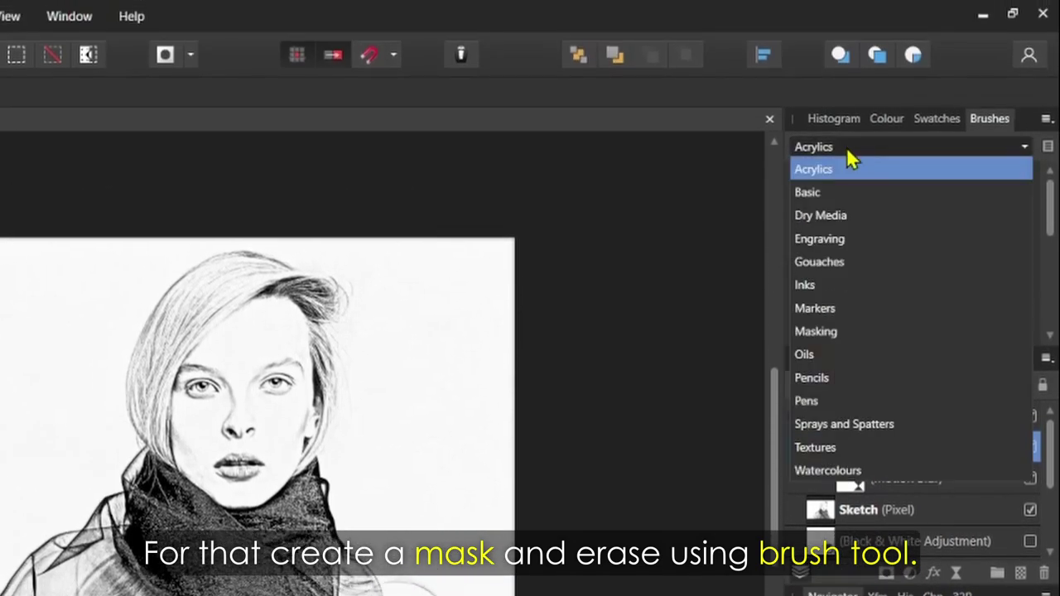
pyautogui.click(828, 199)
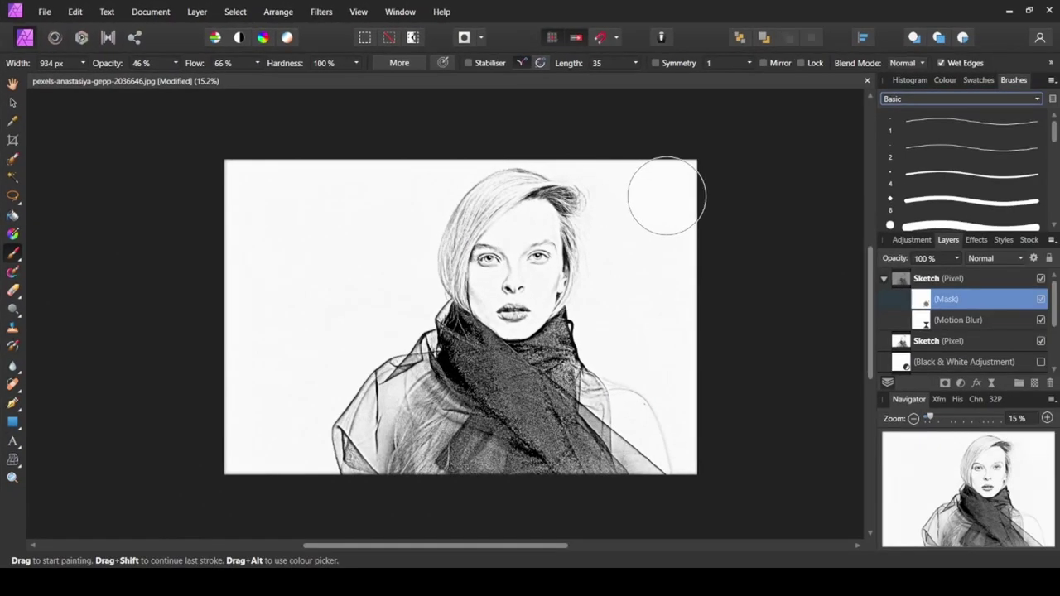
# Set the Paint Brush to 62% opacity, 76% hardness and 202 px width.
pyautogui.moveTo(192, 80); pyautogui.dragTo(194, 81)
pyautogui.click(356, 63)
pyautogui.moveTo(362, 79); pyautogui.dragTo(338, 80)
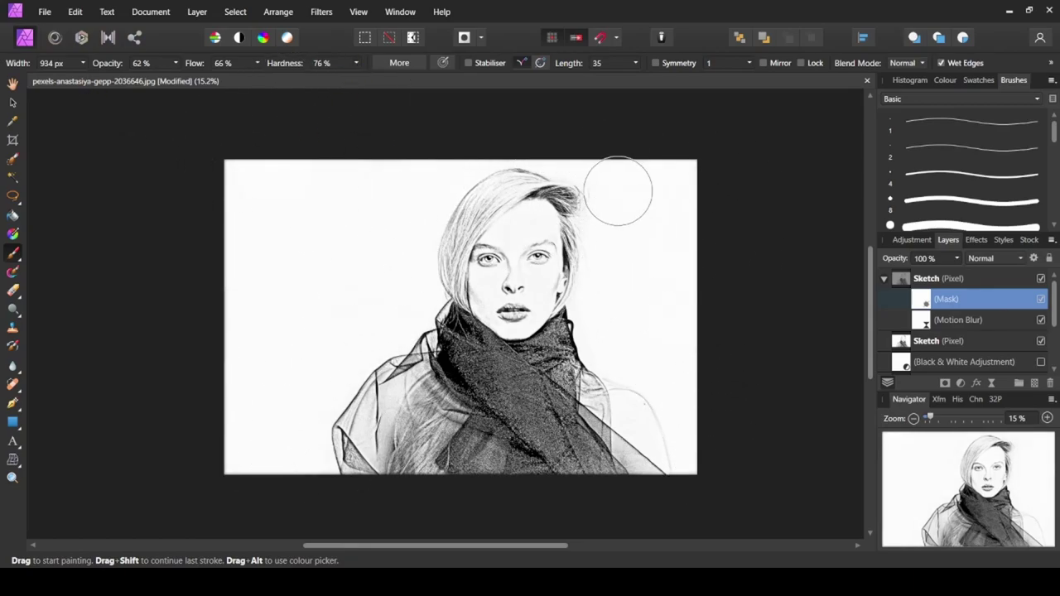
pyautogui.click(82, 63)
pyautogui.moveTo(107, 77); pyautogui.dragTo(25, 77)
pyautogui.click(78, 64)
pyautogui.write('202')
pyautogui.press('Return')
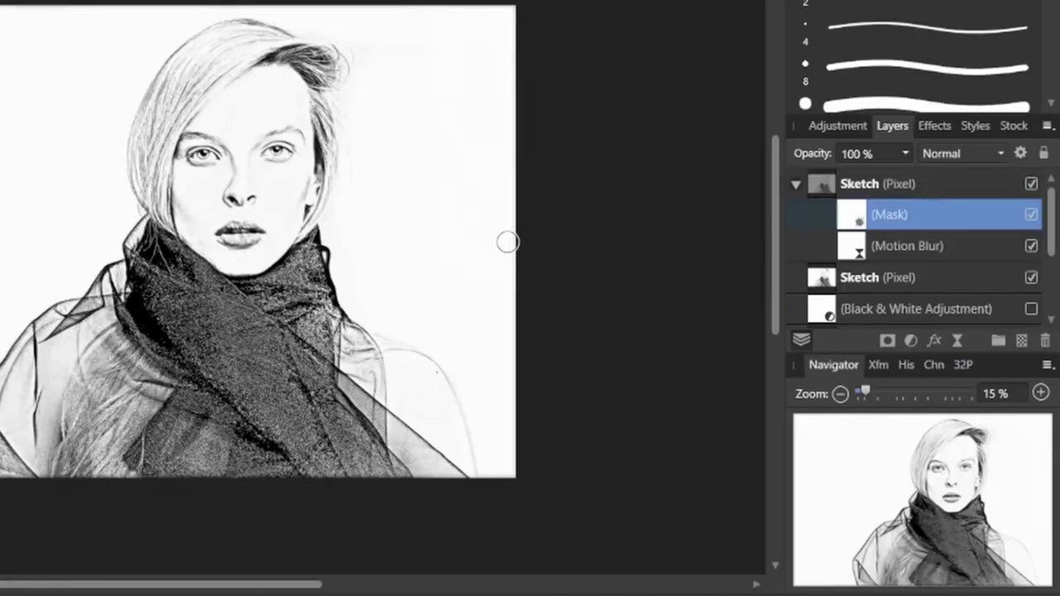
# Duplicate the masked, motion-blurred Sketch texture layer.
pyautogui.click(310, 189)
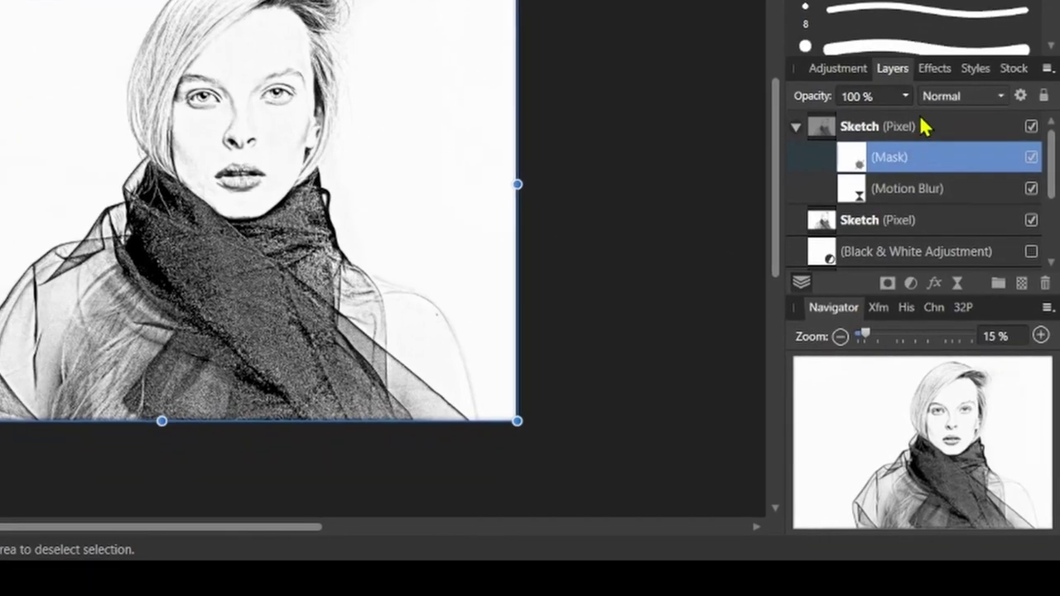
pyautogui.click(931, 163)
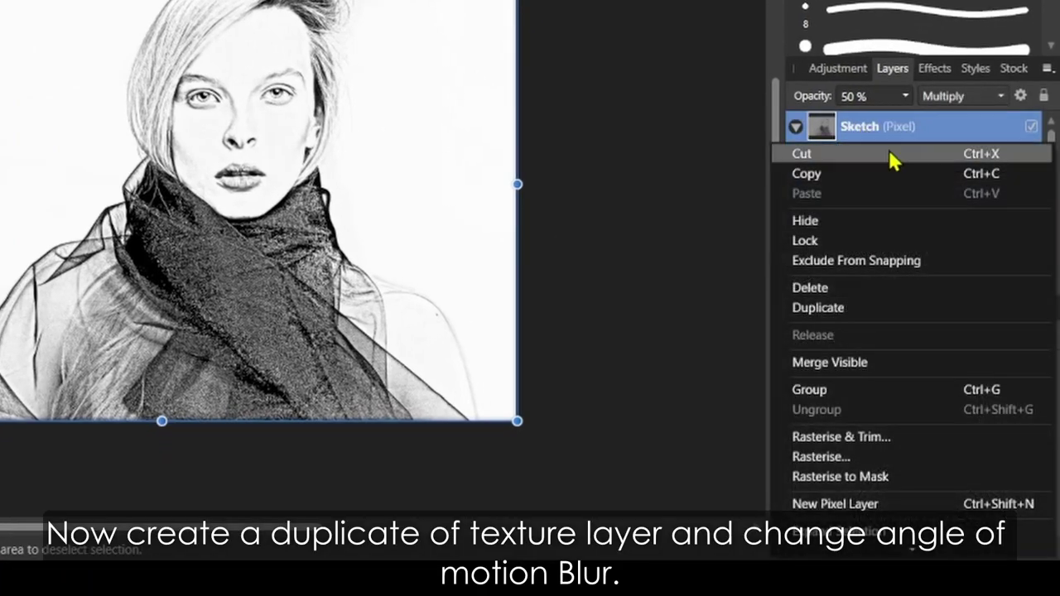
pyautogui.click(869, 308)
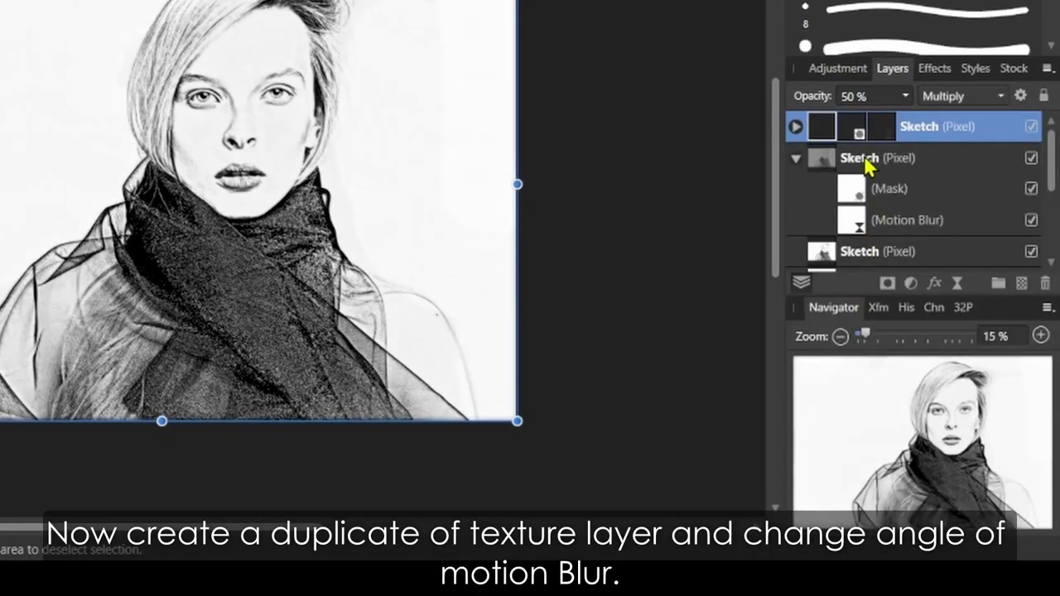
# Open and close the copy's Motion Blur settings, then collapse both Sketch layers.
pyautogui.click(795, 126)
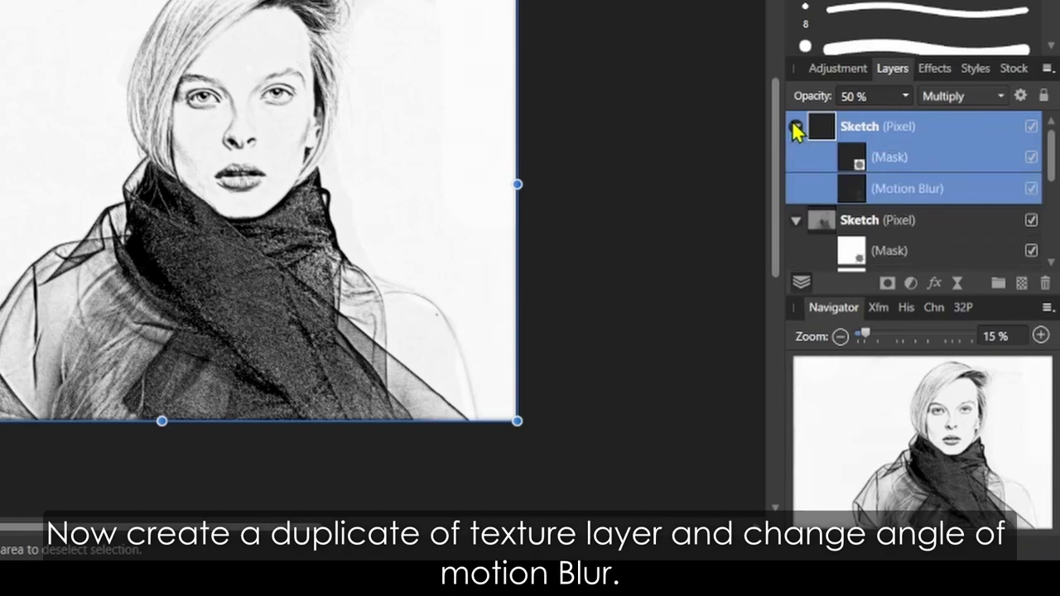
pyautogui.doubleClick(861, 189)
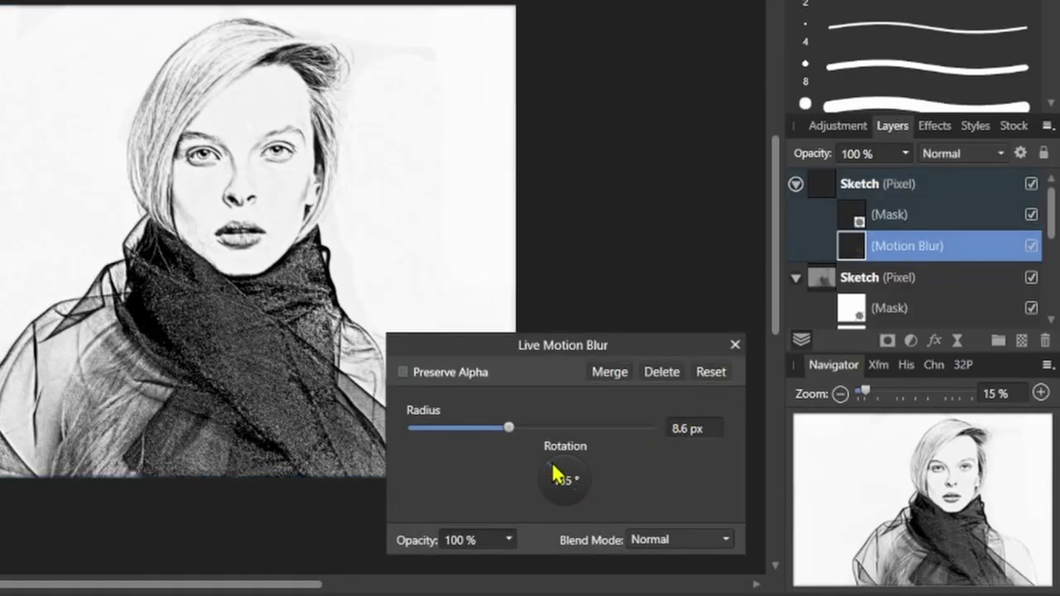
pyautogui.click(734, 345)
pyautogui.click(699, 267)
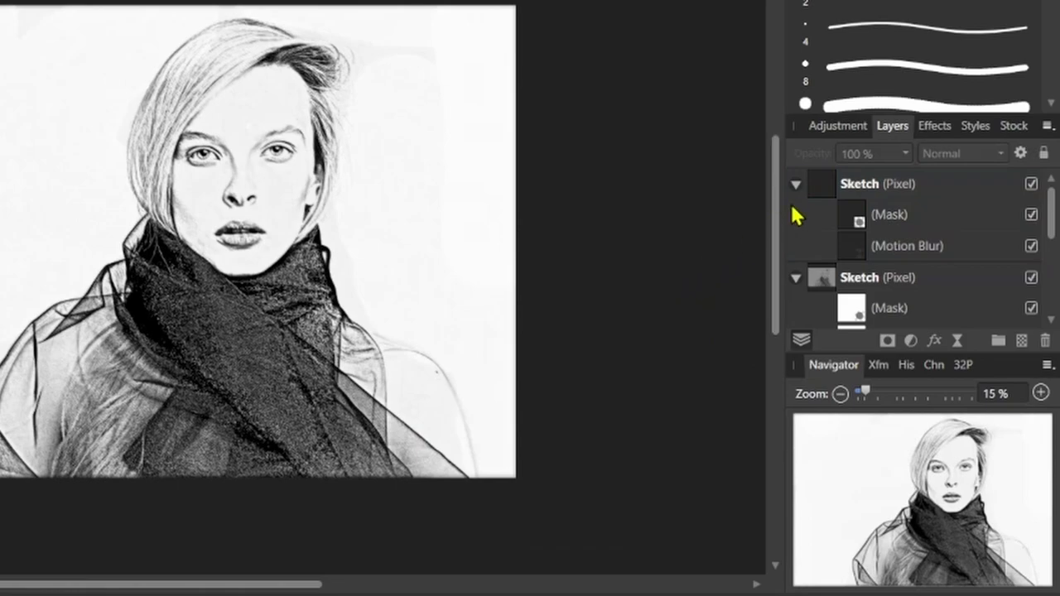
pyautogui.click(796, 185)
pyautogui.click(796, 215)
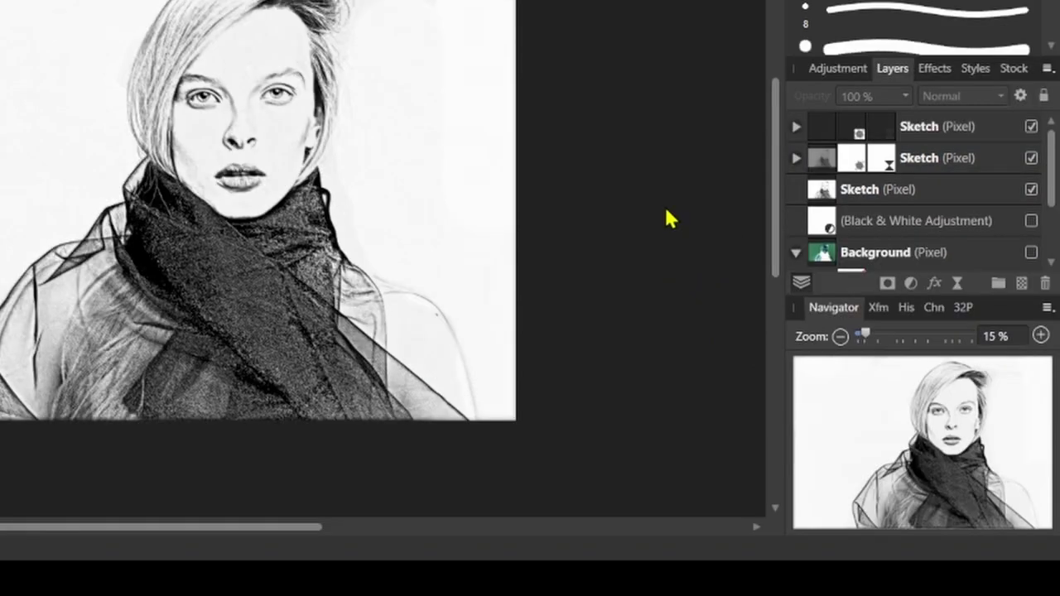
# Place the leafy 'Paper' stock photo from Pexels onto the canvas.
pyautogui.click(1014, 70)
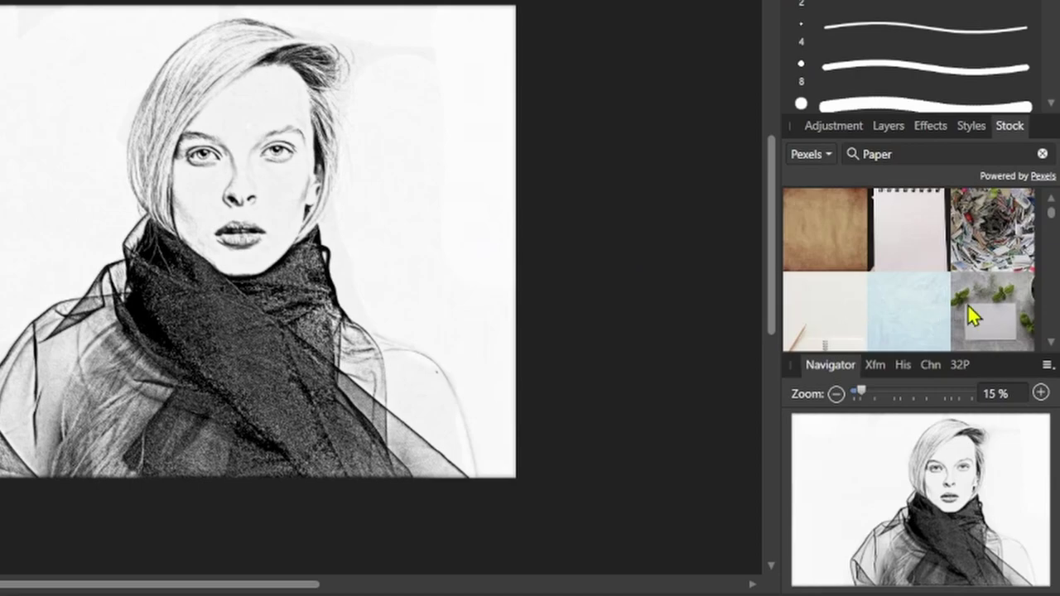
pyautogui.moveTo(970, 302); pyautogui.dragTo(363, 208)
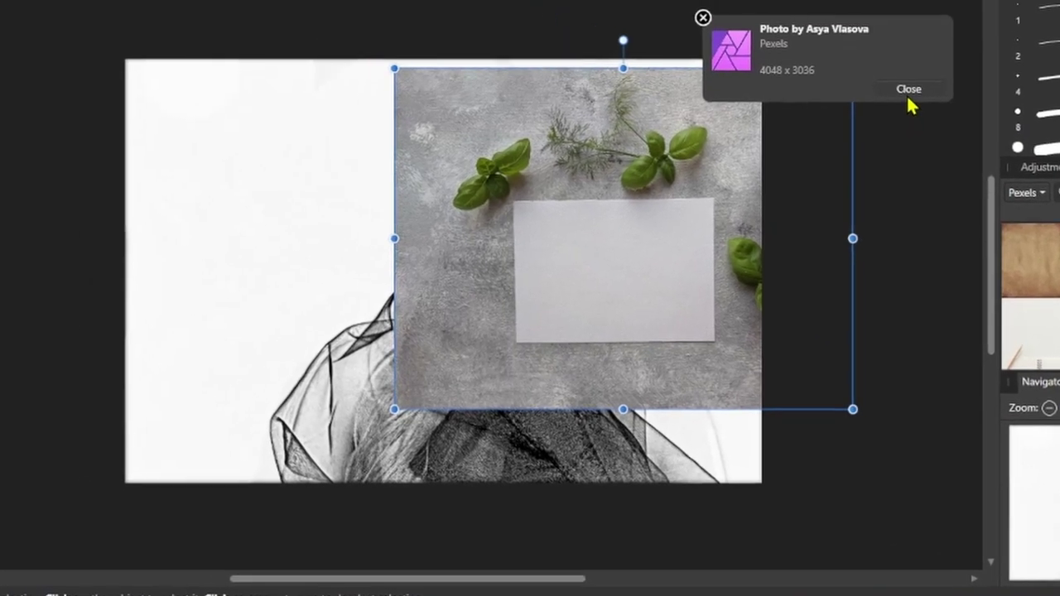
pyautogui.click(752, 15)
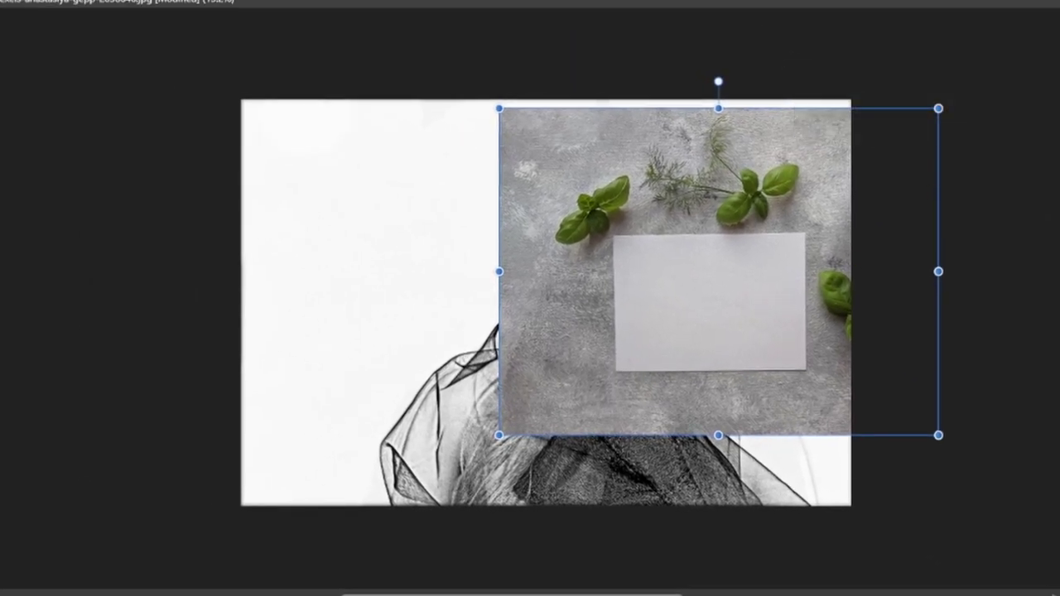
# Enlarge the paper photo and stretch its sides outward over the portrait.
pyautogui.moveTo(698, 314); pyautogui.dragTo(579, 356)
pyautogui.scroll(-2, 599, 267)
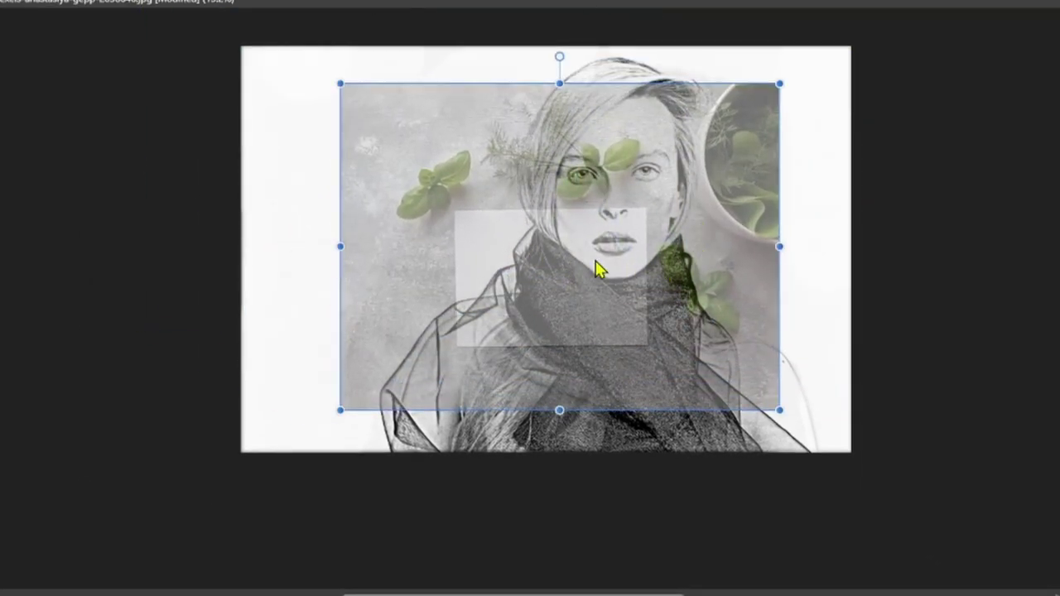
pyautogui.press('c')
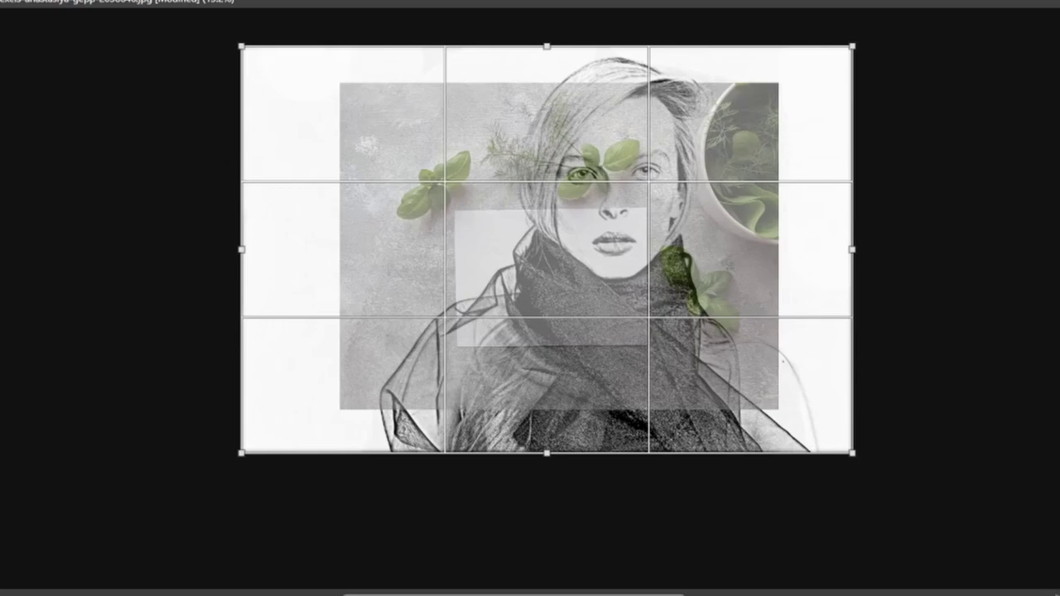
pyautogui.click(12, 73)
pyautogui.moveTo(352, 282); pyautogui.dragTo(70, 243)
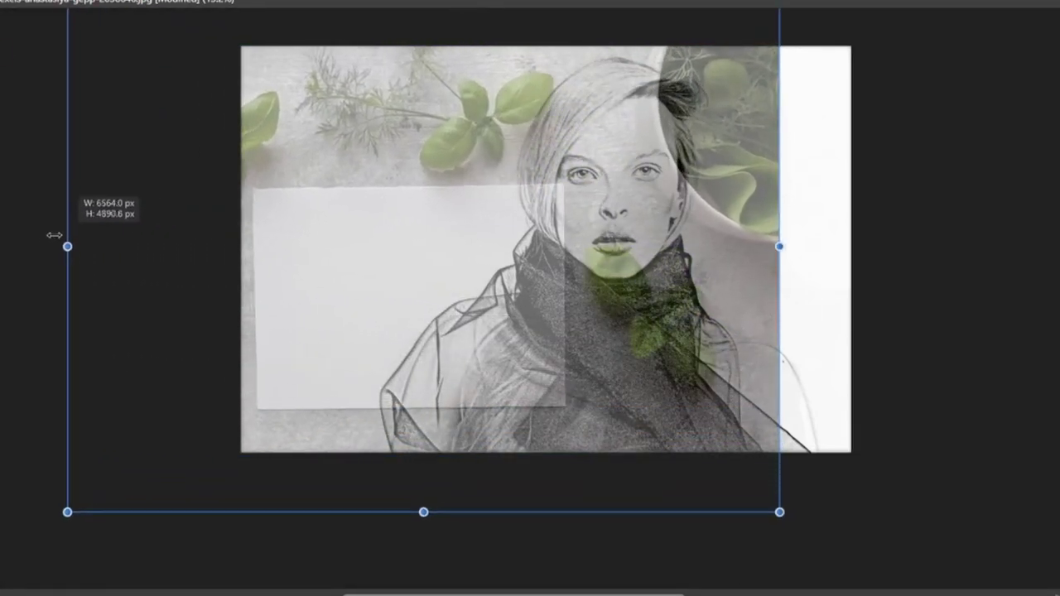
pyautogui.moveTo(779, 246); pyautogui.dragTo(952, 244)
# Shift the paper photo upward and rescale it proportionally so it covers the whole canvas.
pyautogui.rightClick(553, 184)
pyautogui.press('Escape')
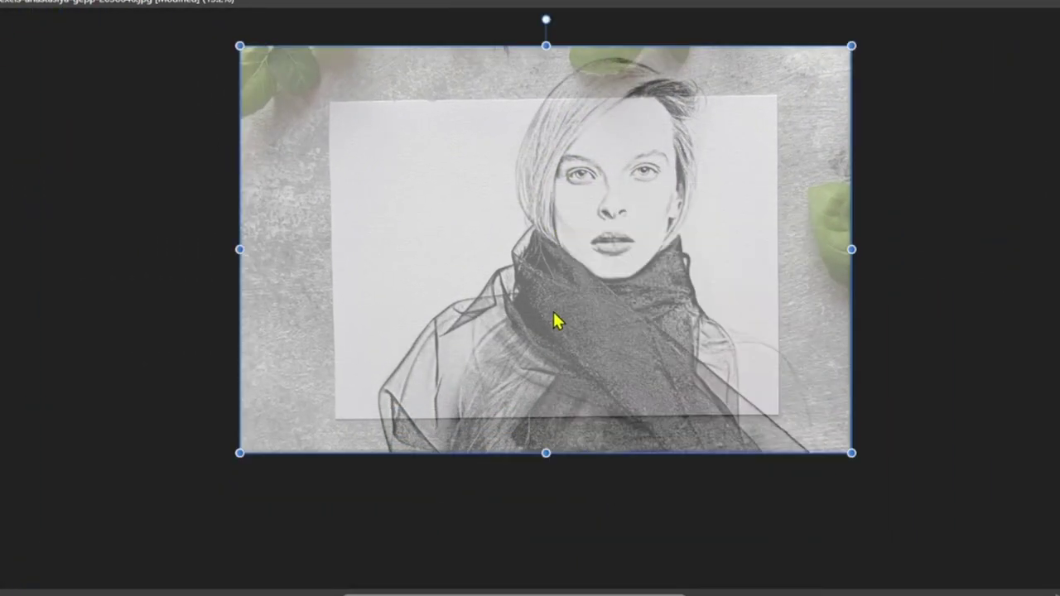
pyautogui.scroll(-3, 559, 319)
pyautogui.moveTo(554, 327); pyautogui.dragTo(564, 295)
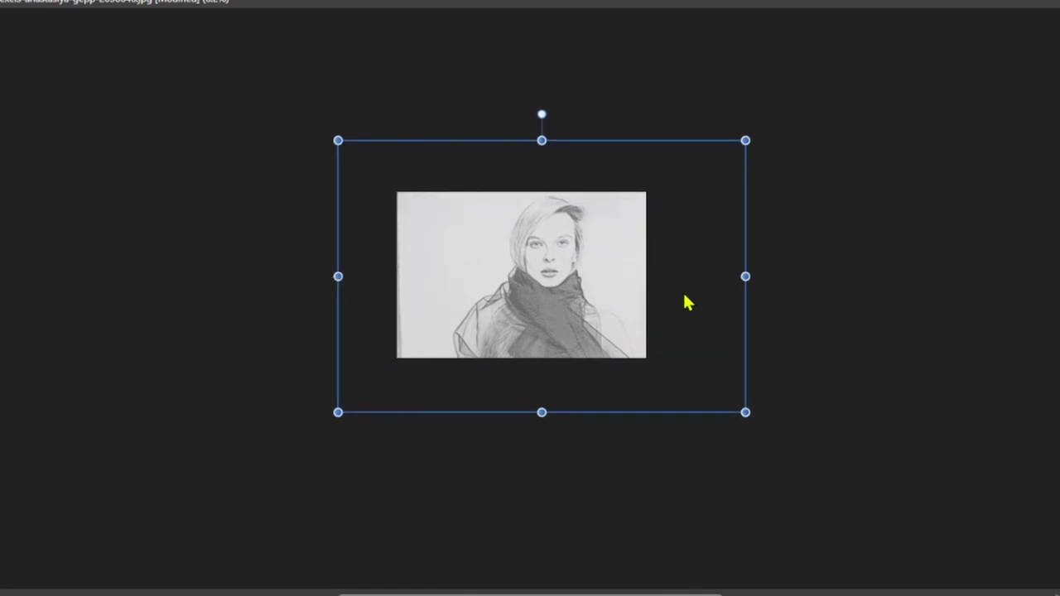
pyautogui.moveTo(745, 276); pyautogui.dragTo(688, 275)
pyautogui.scroll(3, 497, 252)
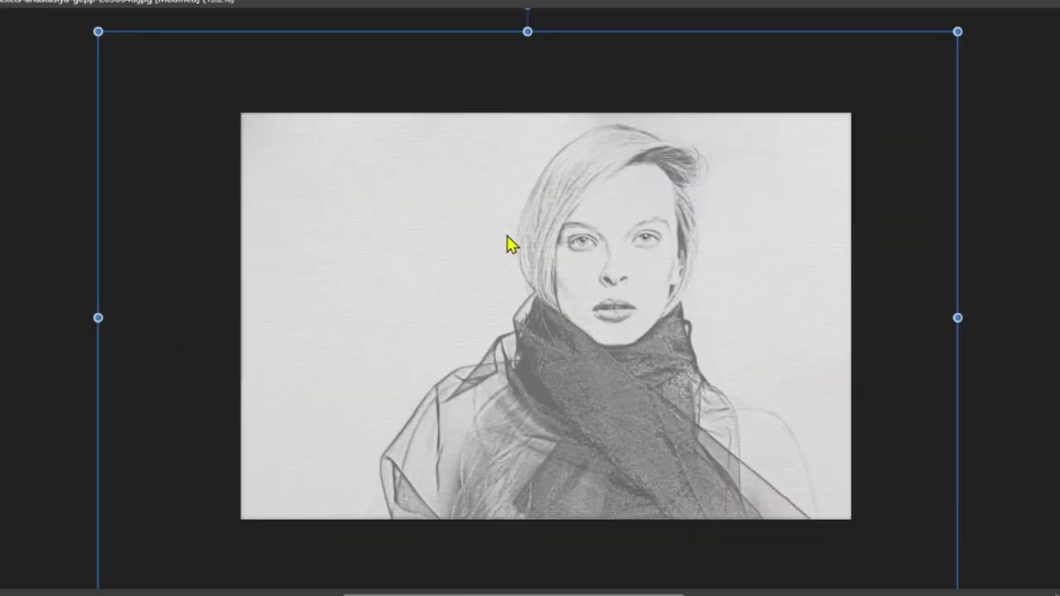
pyautogui.scroll(1, 505, 241)
pyautogui.scroll(-1, 508, 243)
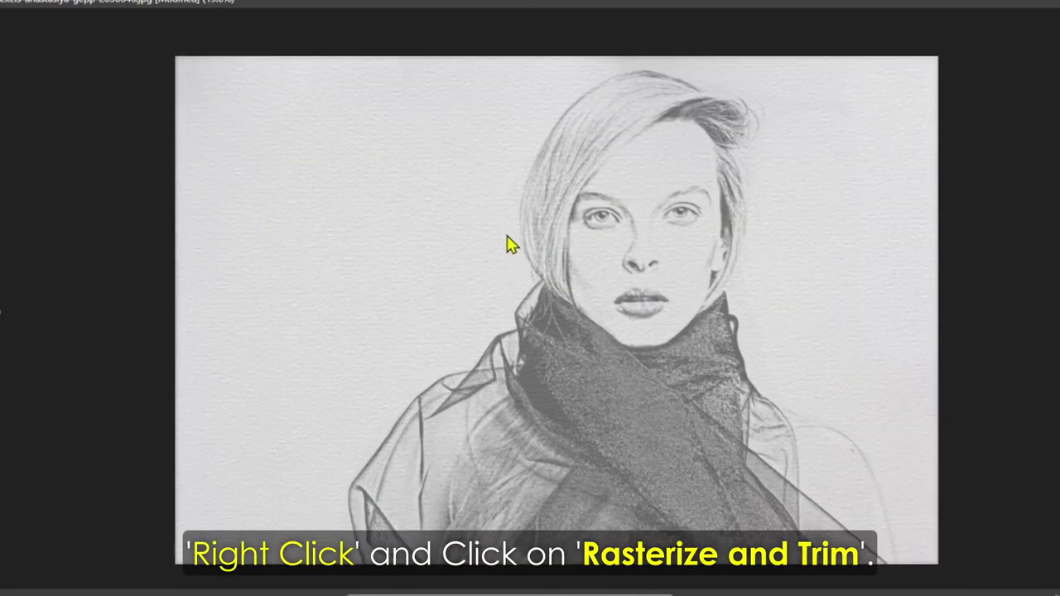
# Rasterise and trim the paper layer to the canvas, setting it fully opaque.
pyautogui.rightClick(500, 210)
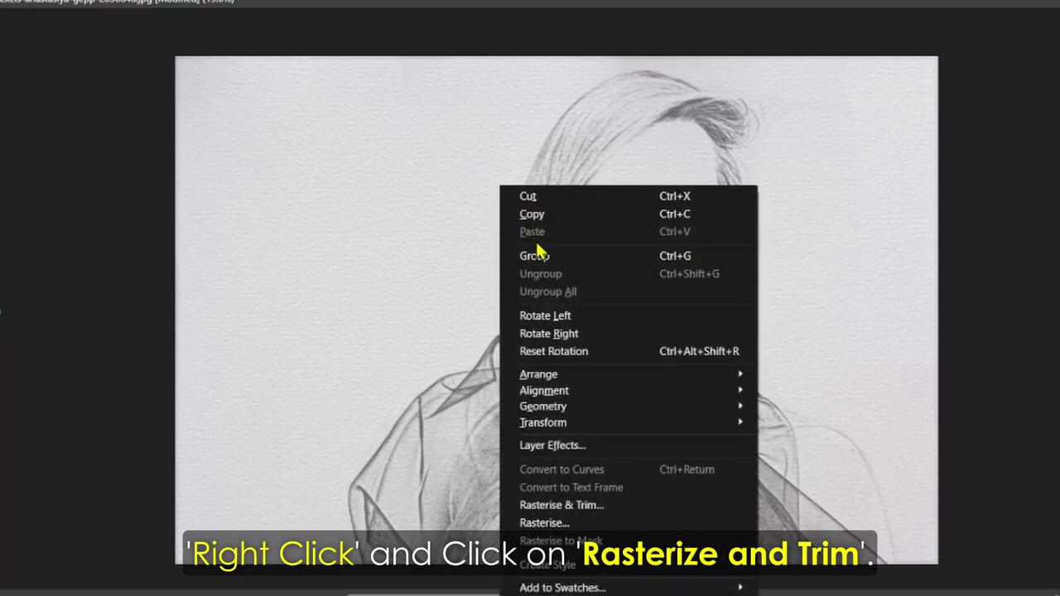
pyautogui.click(613, 505)
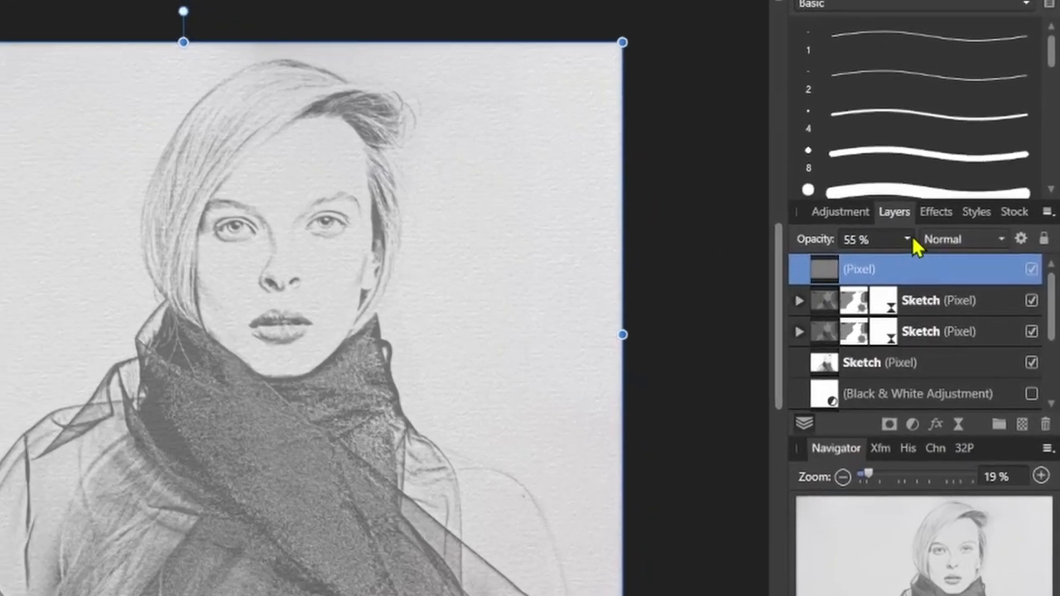
pyautogui.click(956, 257)
pyautogui.moveTo(932, 256); pyautogui.dragTo(987, 259)
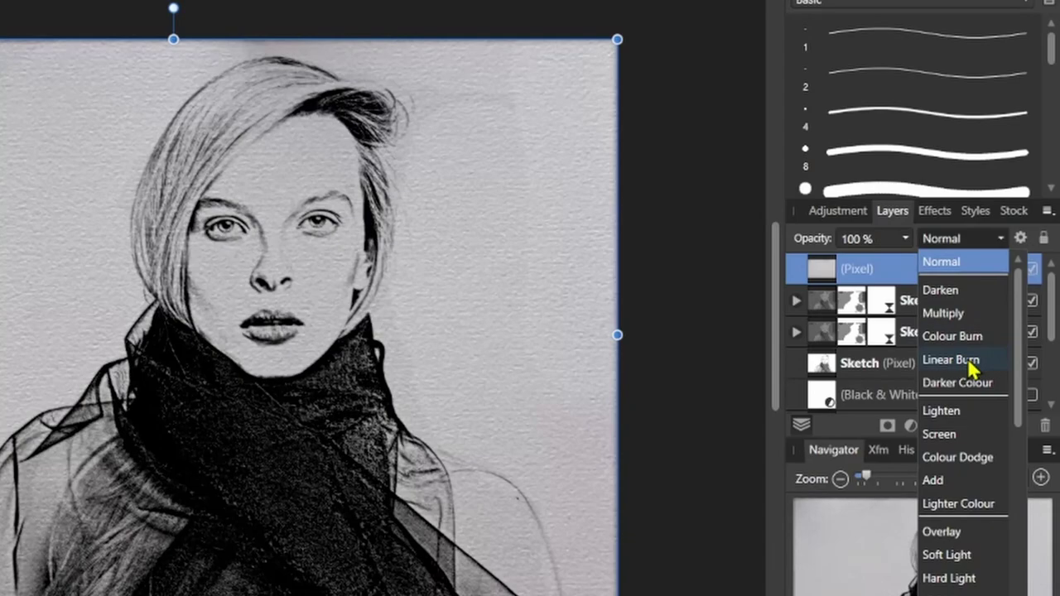
# Set the paper layer to Linear Burn at 65% opacity.
pyautogui.click(971, 366)
pyautogui.click(905, 238)
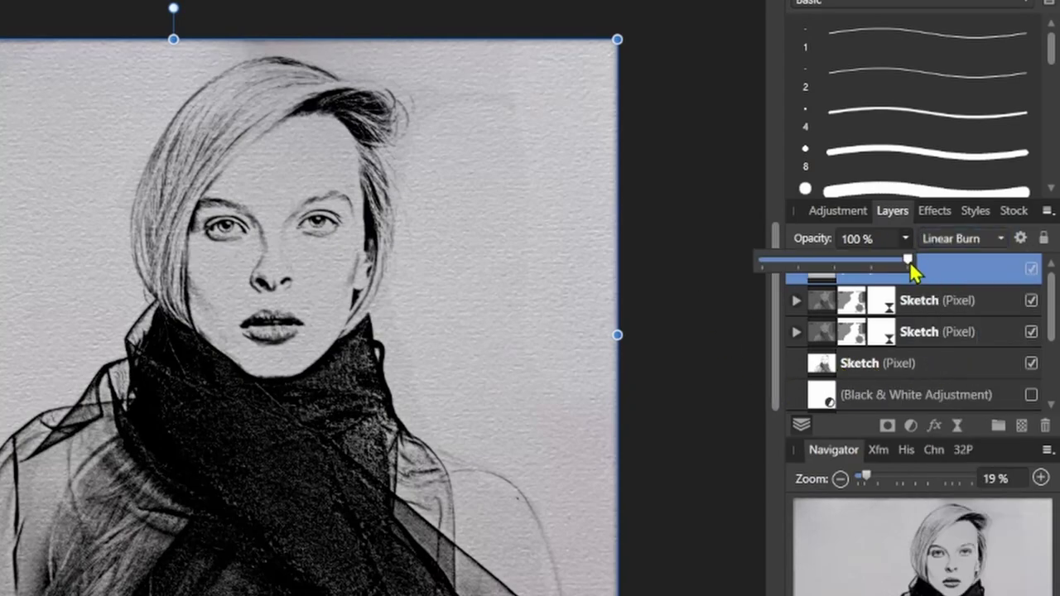
pyautogui.moveTo(909, 261)
pyautogui.mouseDown()
pyautogui.moveTo(876, 273)
pyautogui.moveTo(837, 263)
pyautogui.moveTo(873, 268)
pyautogui.moveTo(857, 261)
pyautogui.mouseUp()
pyautogui.click(696, 308)
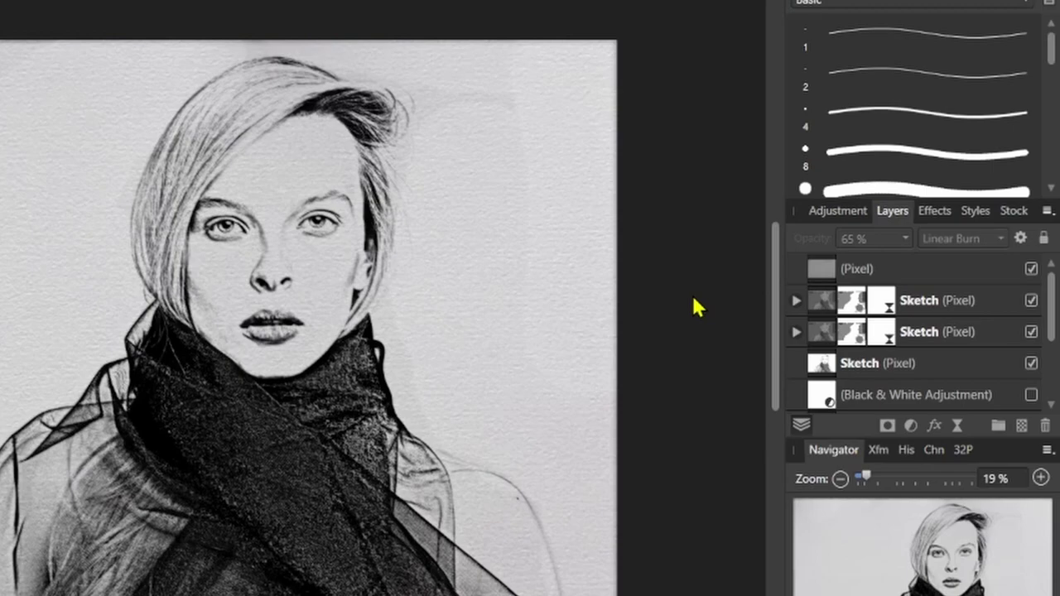